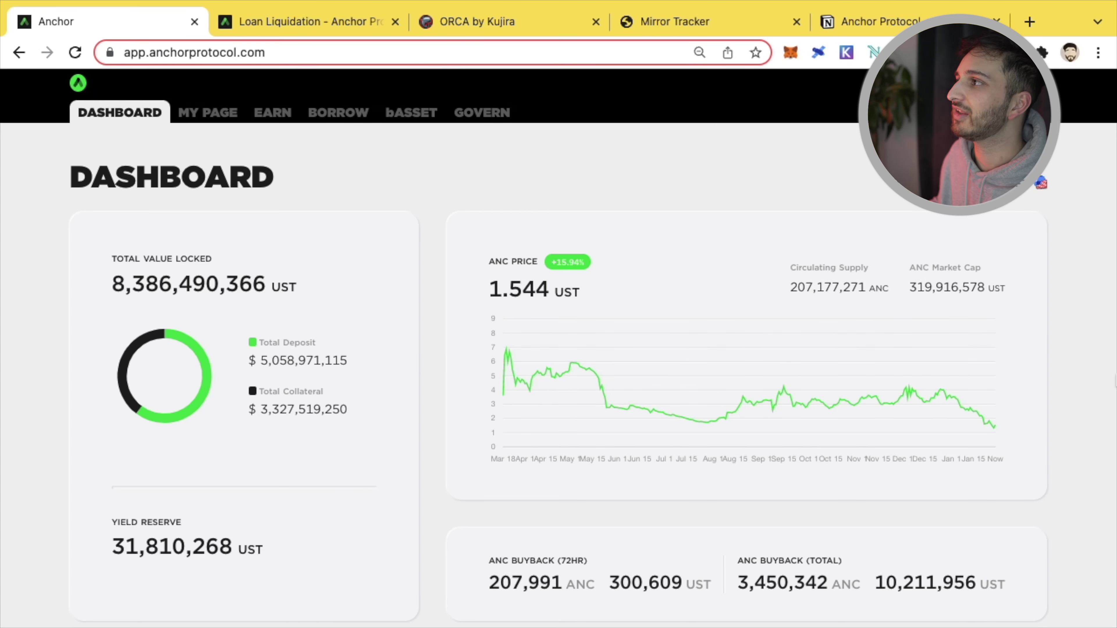
Read Mirror Tracker's Yield Reserve chart: $71,110,706 on Dec 30, 2021 down to $32,602,808 on Jan 29, 2022.
click(698, 34)
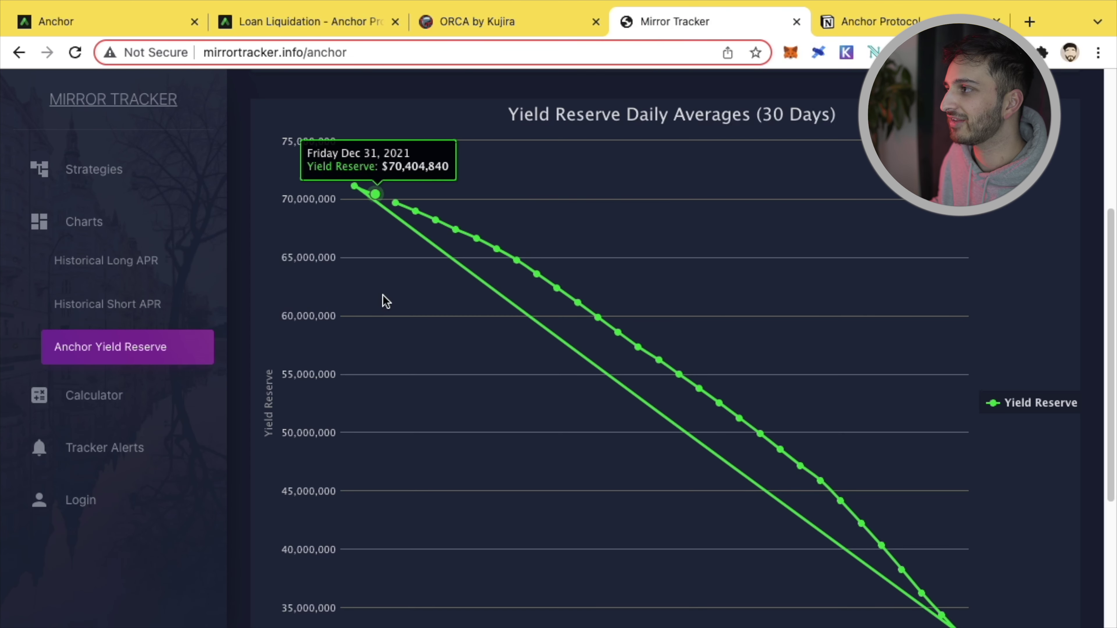
mouse_move(361, 210)
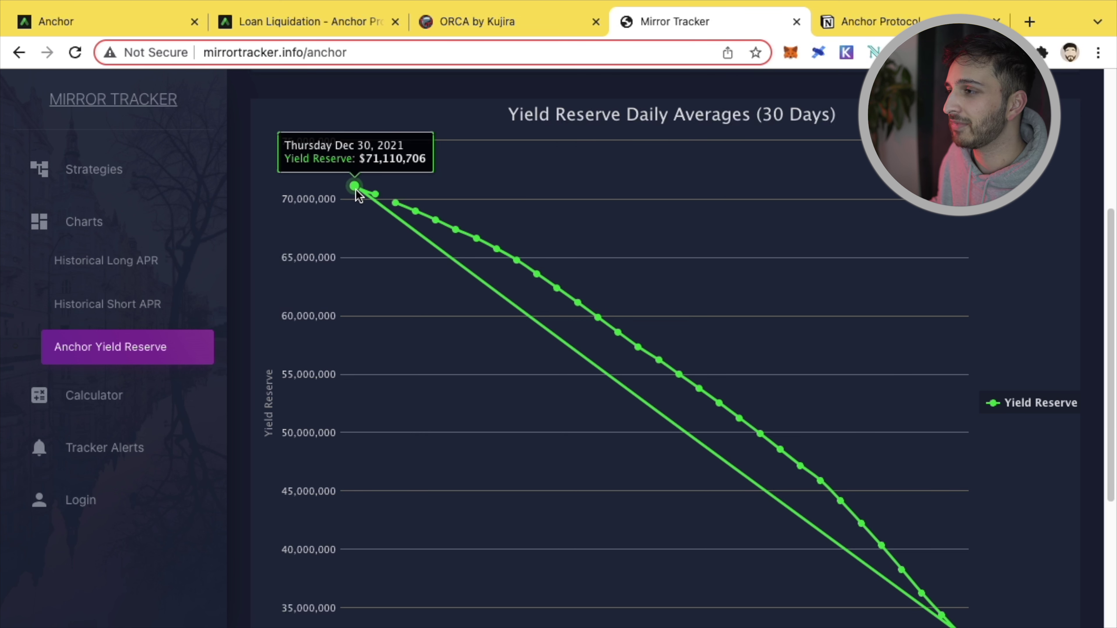
scroll(358, 196, down, 1)
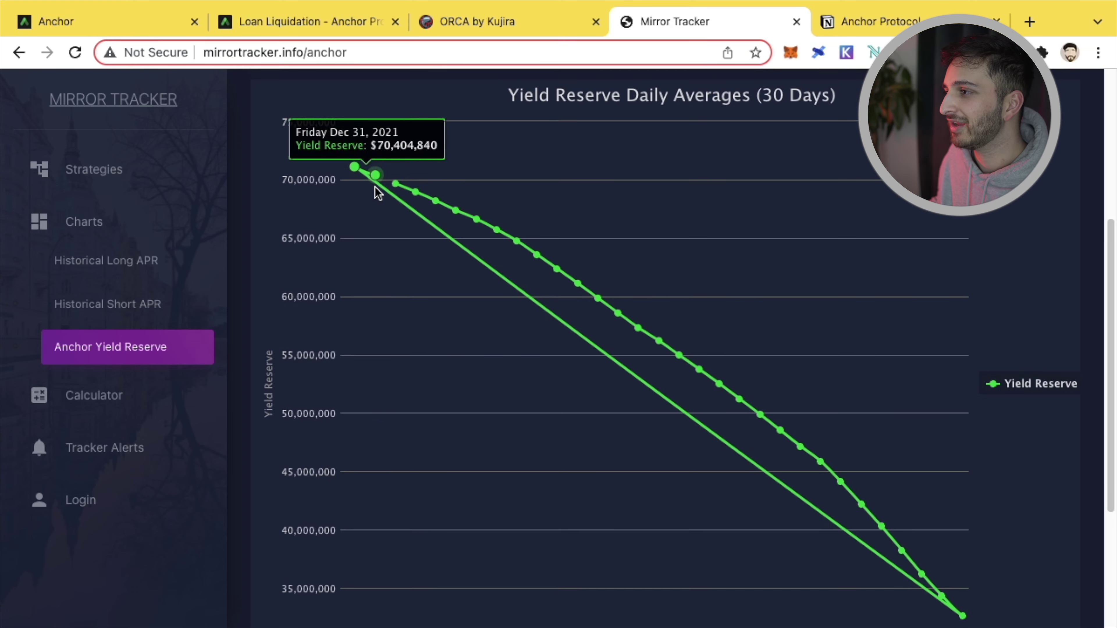
scroll(572, 264, down, 4)
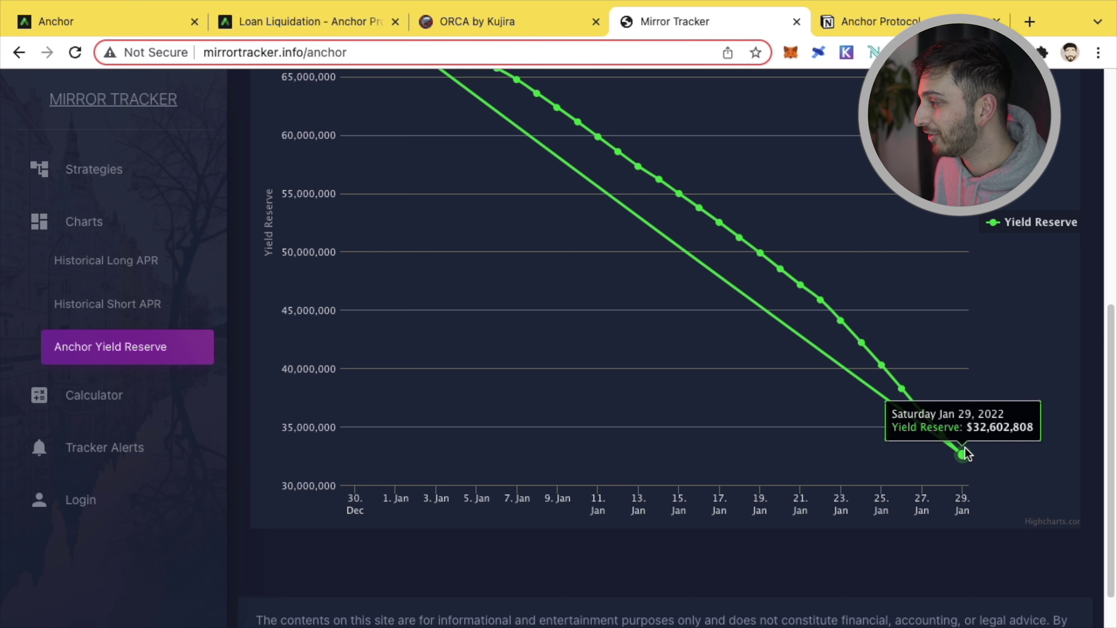
scroll(964, 453, up, 2)
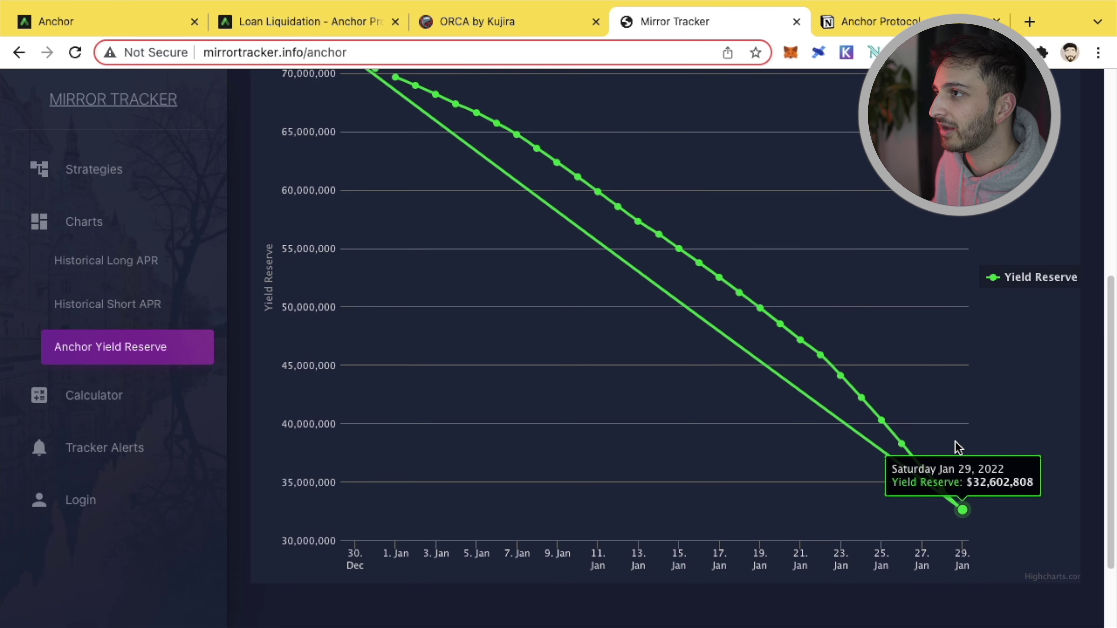
click(55, 22)
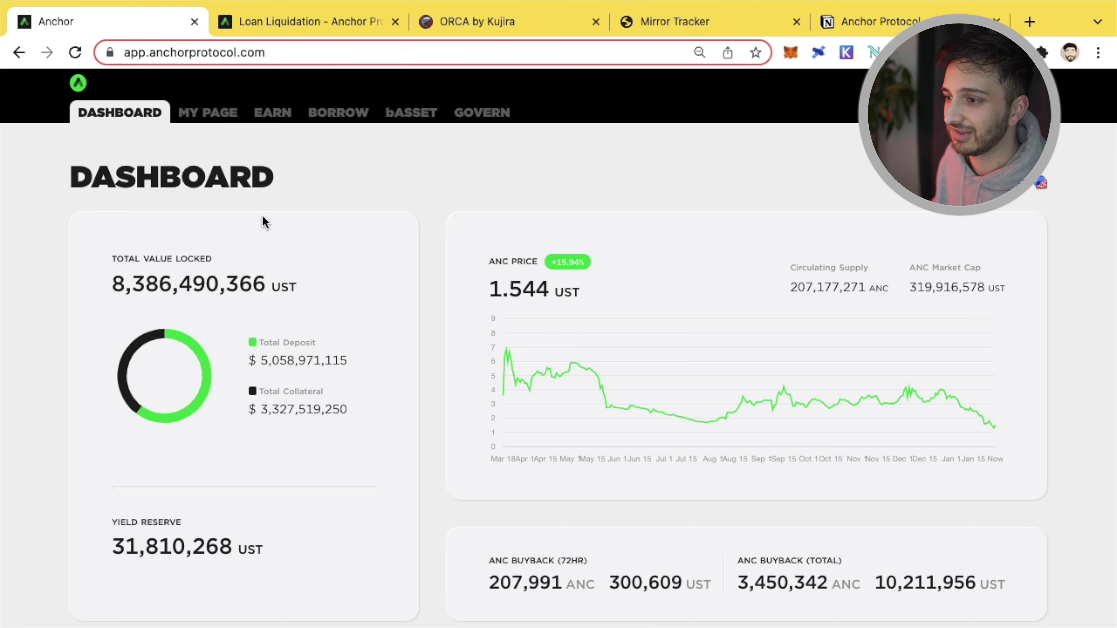
scroll(300, 247, down, 5)
drag(110, 276, 262, 285)
click(297, 282)
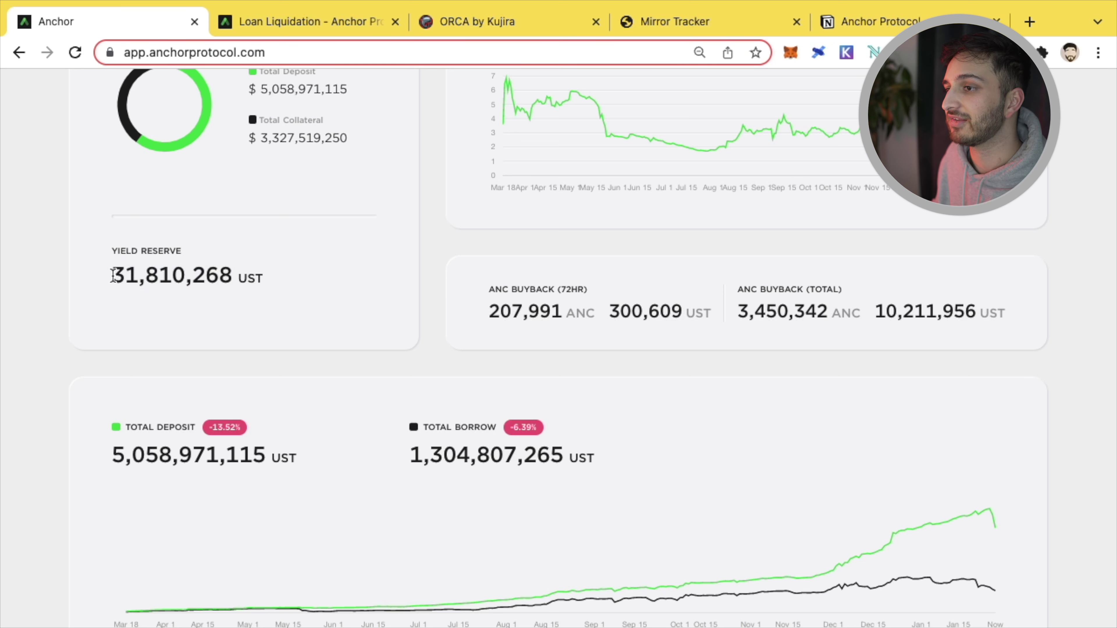
drag(113, 276, 260, 286)
click(310, 279)
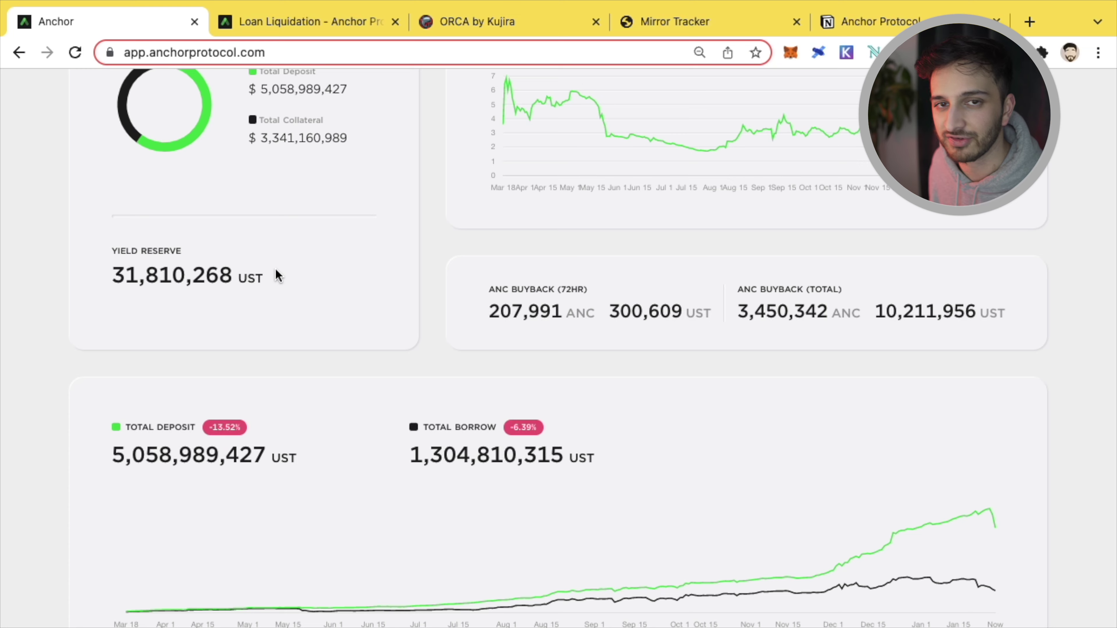
scroll(275, 269, up, 1)
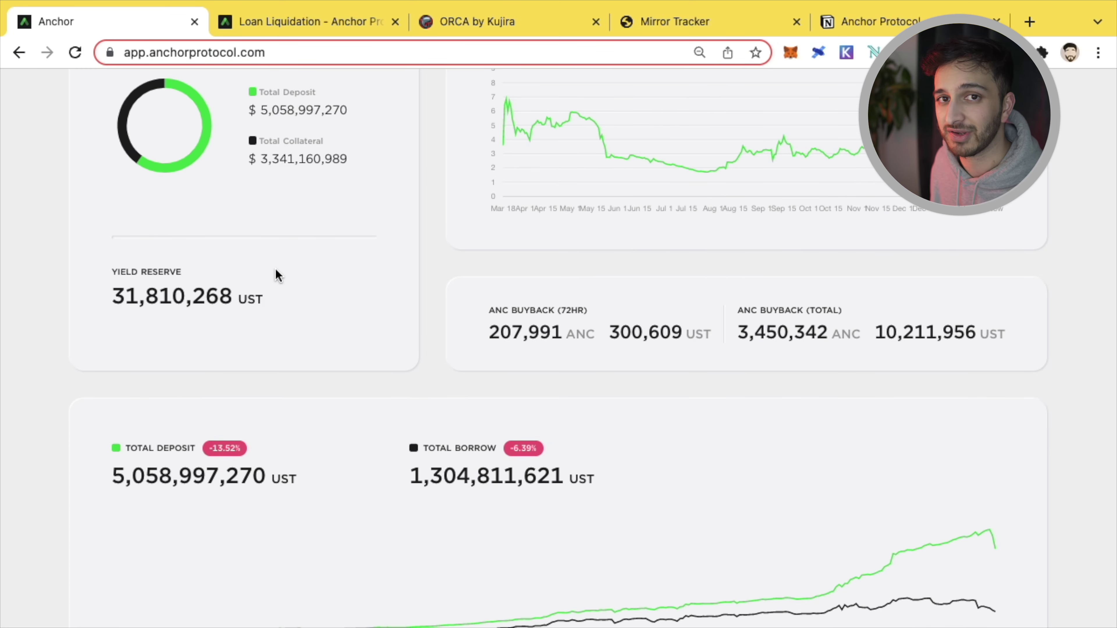
scroll(276, 269, up, 5)
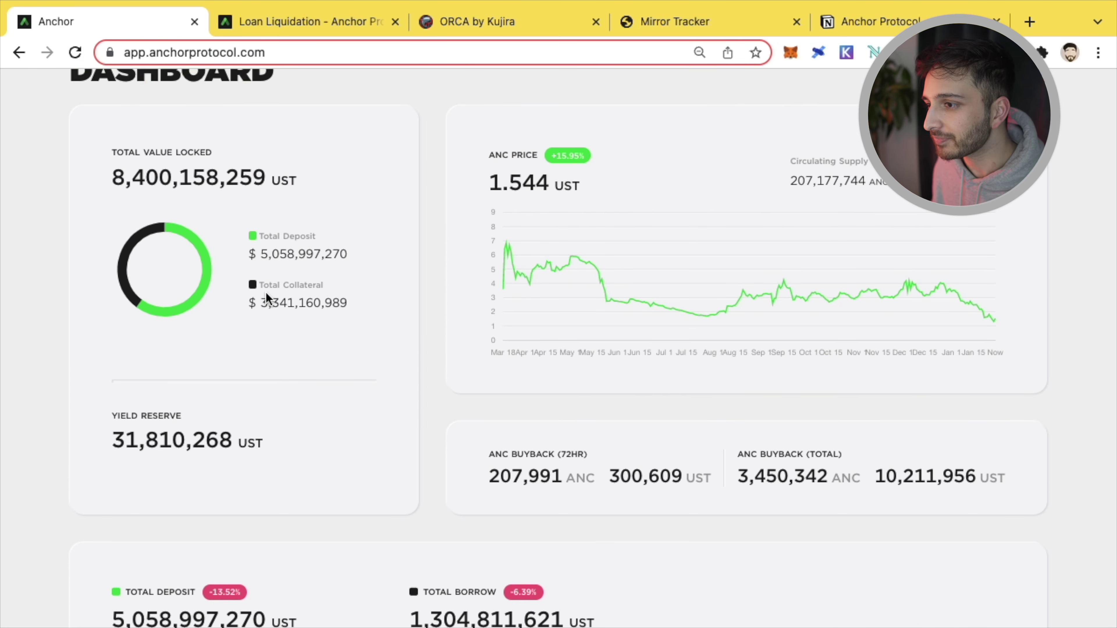
scroll(185, 313, down, 3)
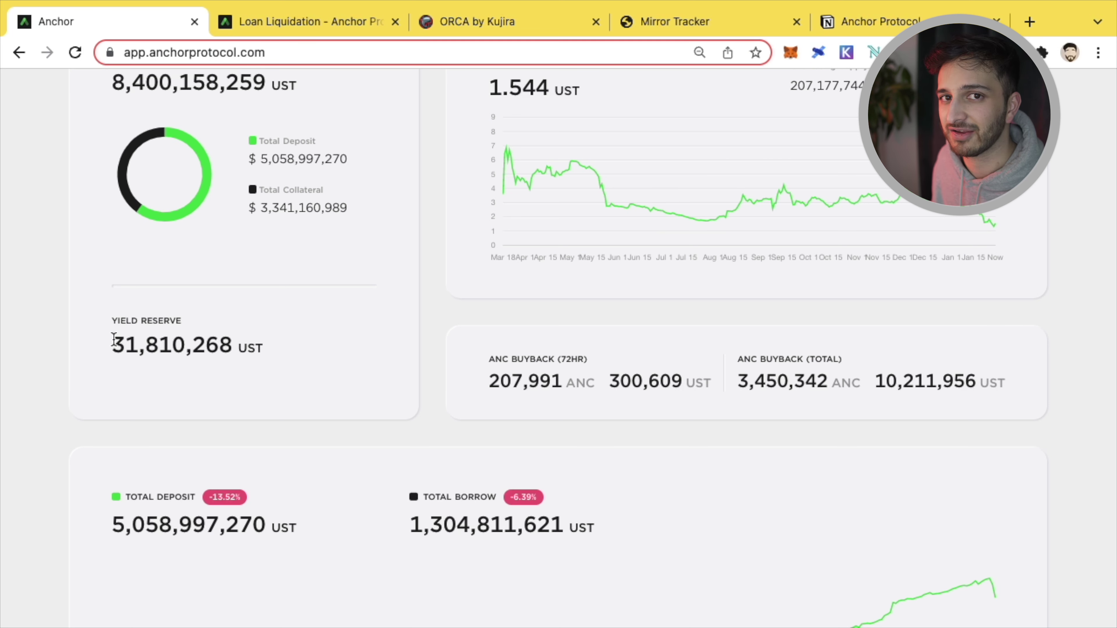
scroll(277, 207, up, 6)
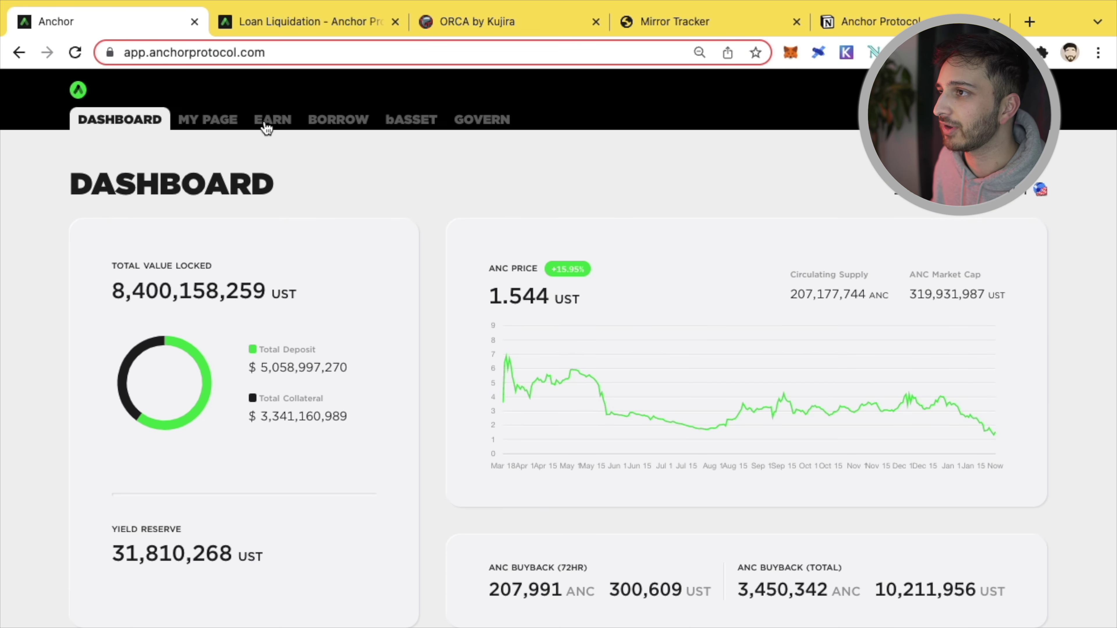
Go to Anchor's Earn page and highlight the 19.5% deposit APY figure.
click(269, 120)
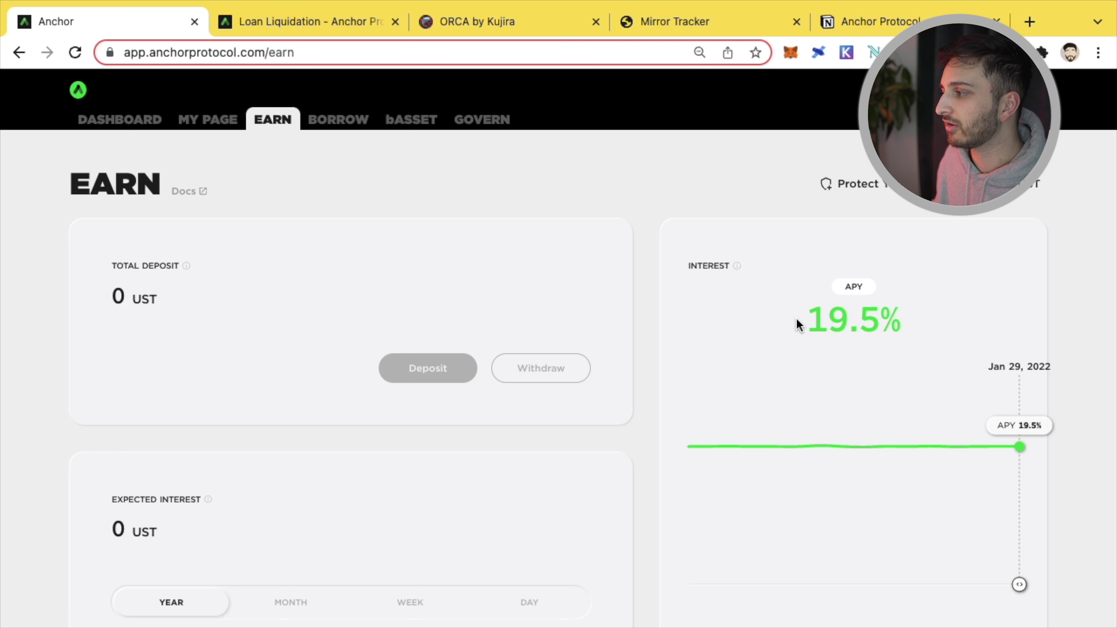
drag(809, 318, 908, 328)
click(814, 316)
drag(803, 317, 902, 326)
click(765, 303)
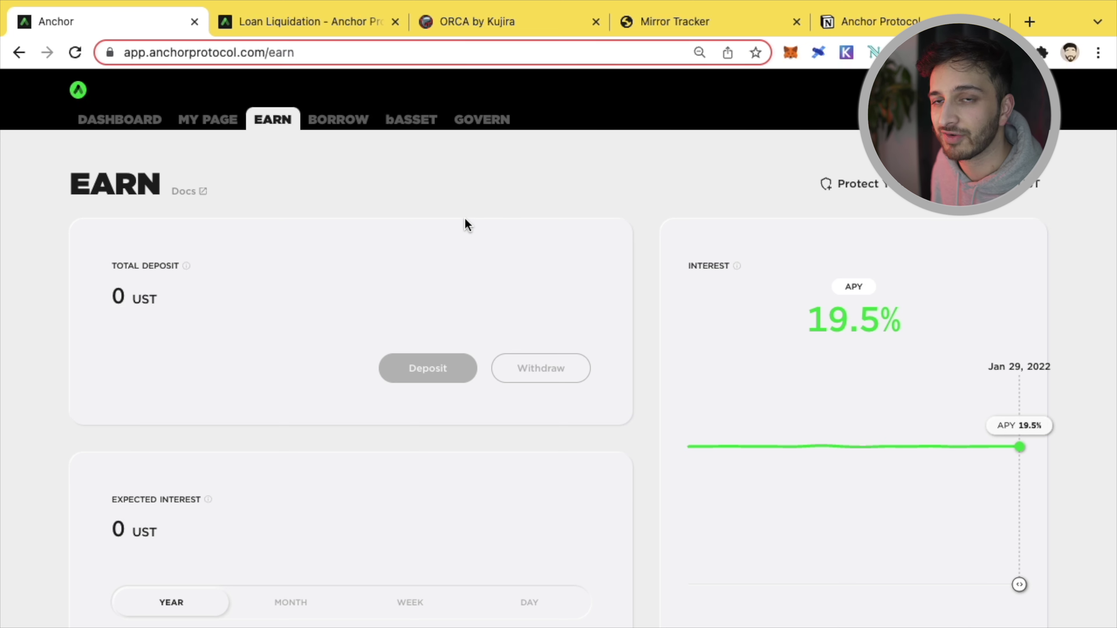
click(873, 25)
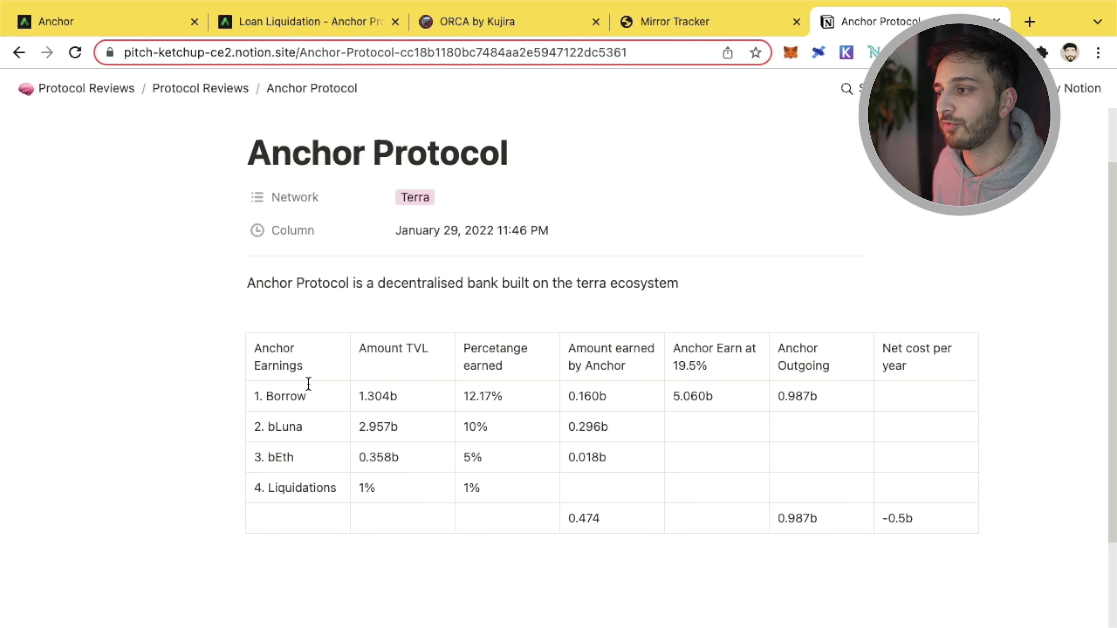
click(314, 396)
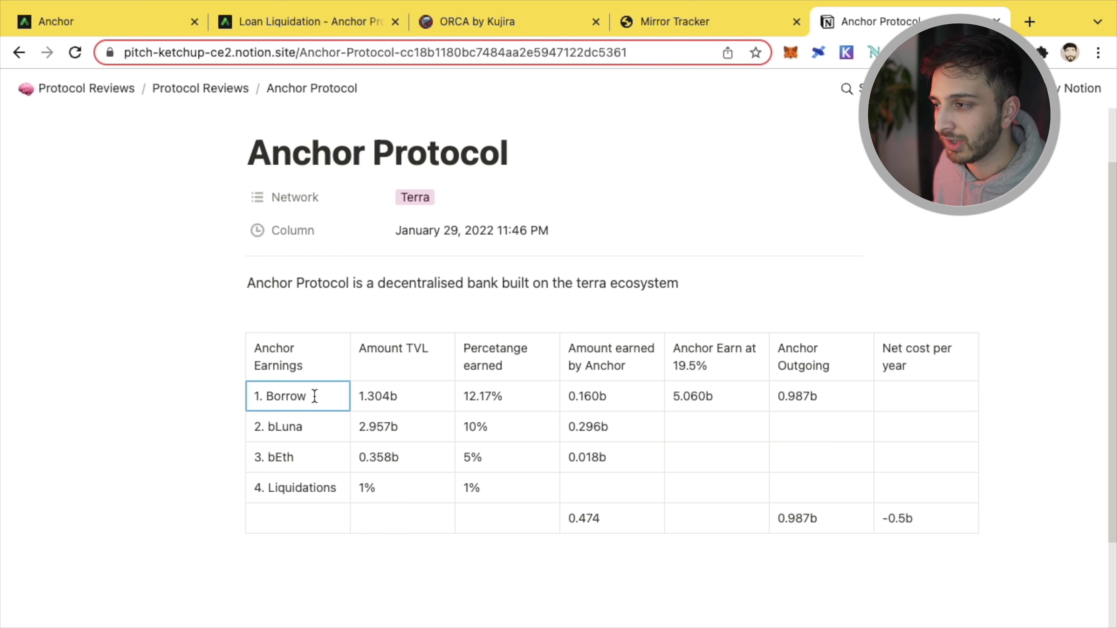
click(318, 425)
click(314, 463)
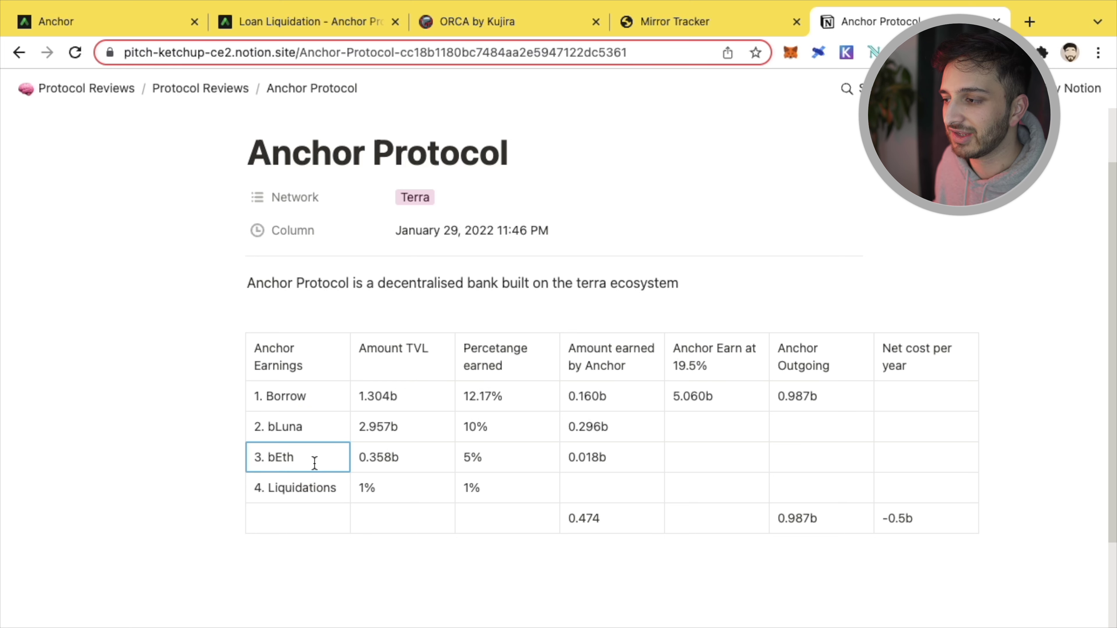
click(321, 486)
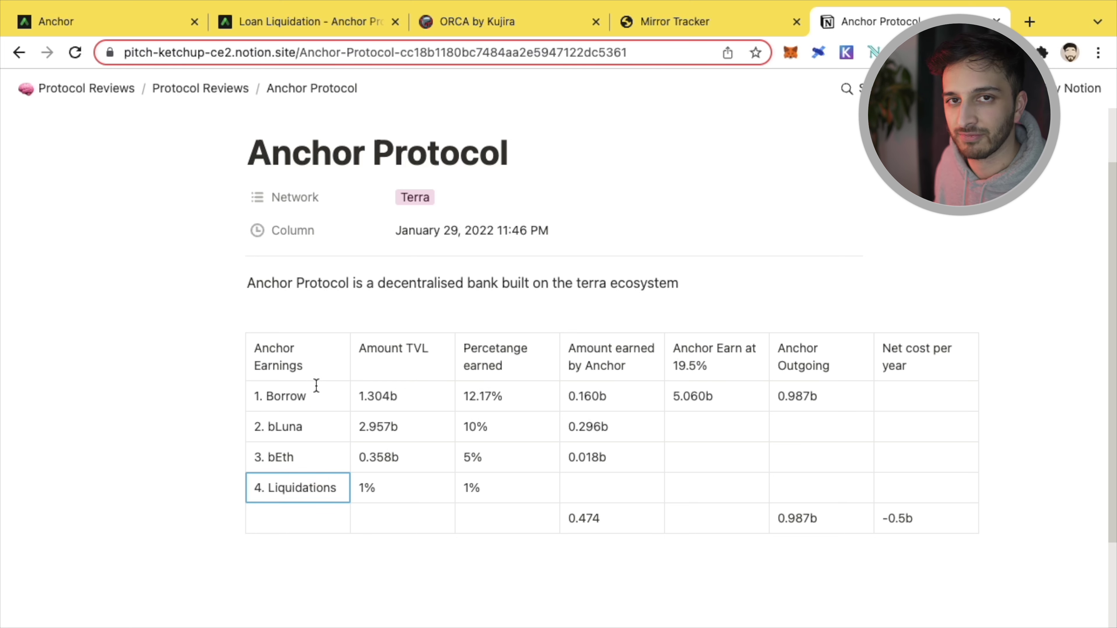
click(288, 396)
Go to Anchor's Borrow page and highlight the 12.18% borrow APR value.
click(109, 19)
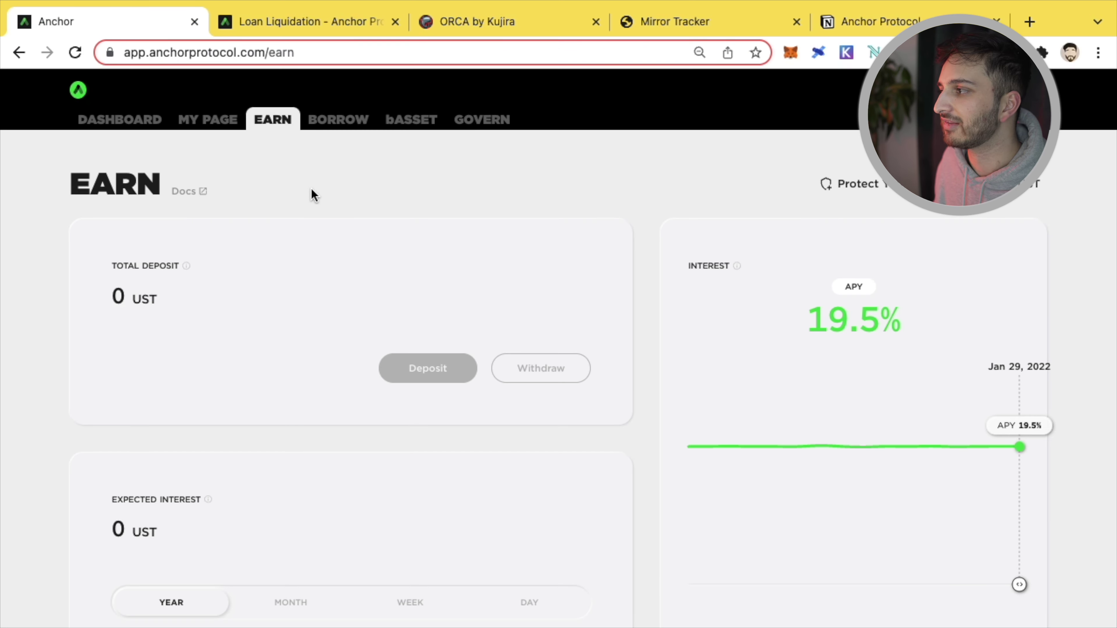
click(337, 120)
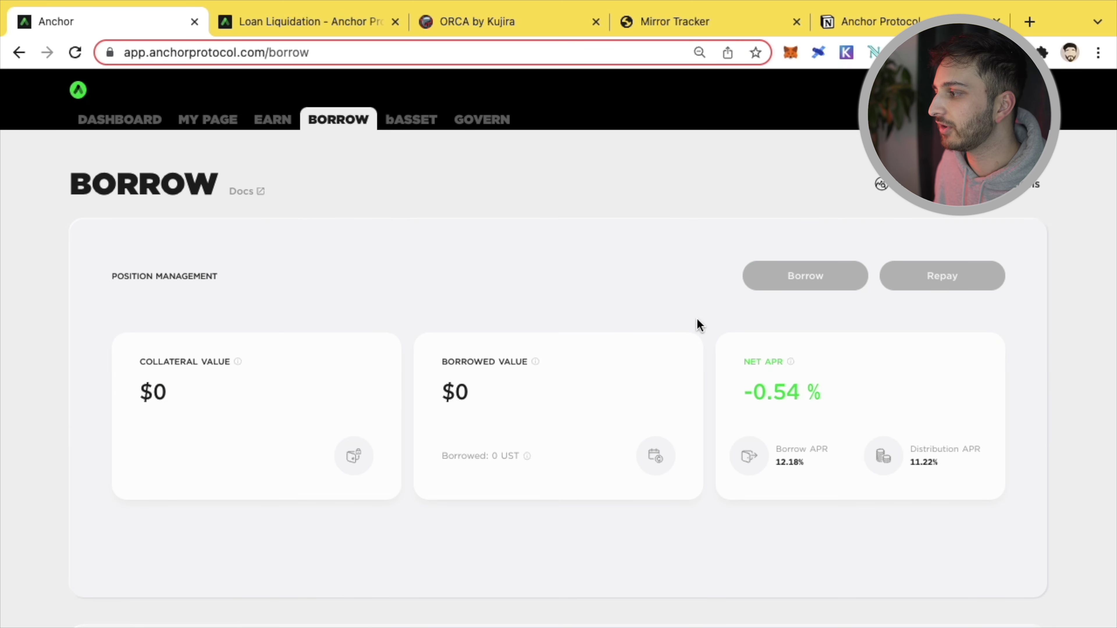
scroll(661, 303, down, 3)
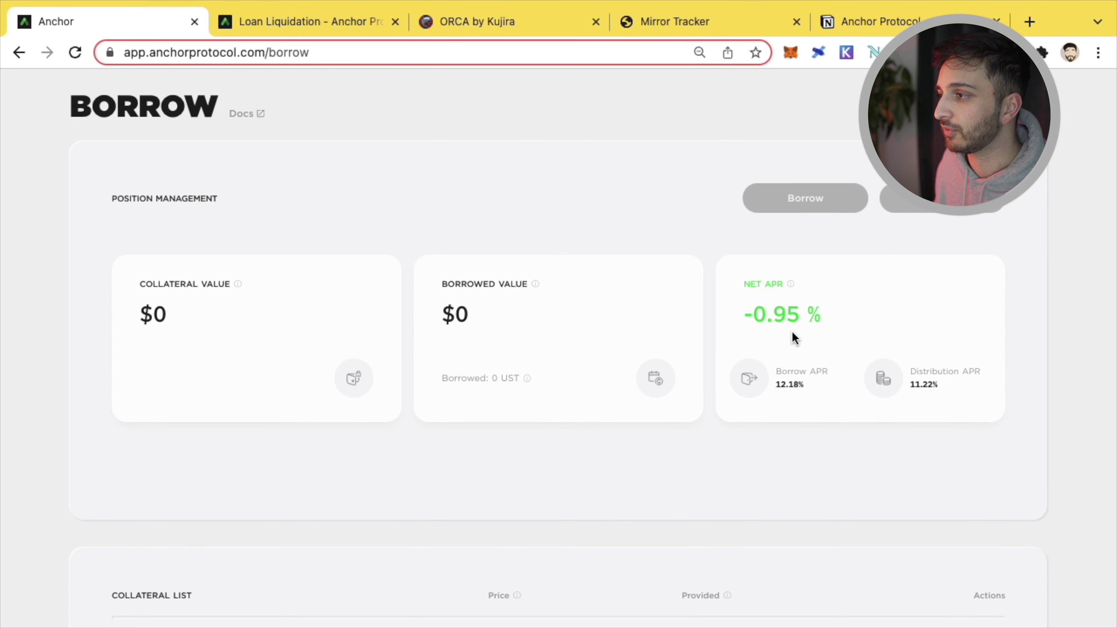
scroll(801, 335, down, 3)
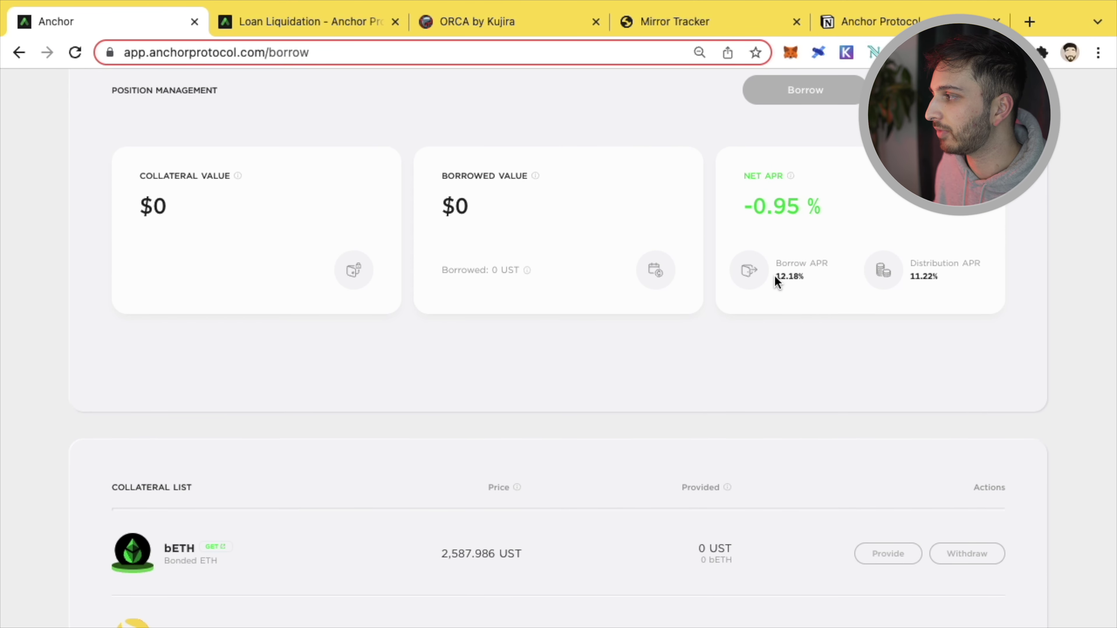
drag(774, 276, 807, 279)
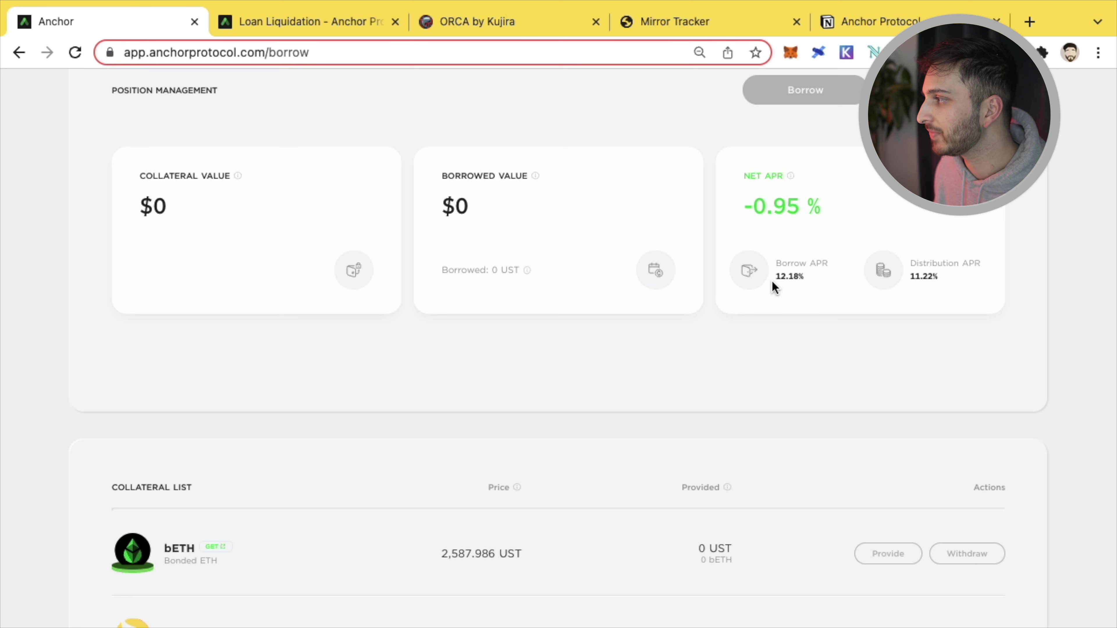
click(790, 303)
drag(773, 279, 816, 280)
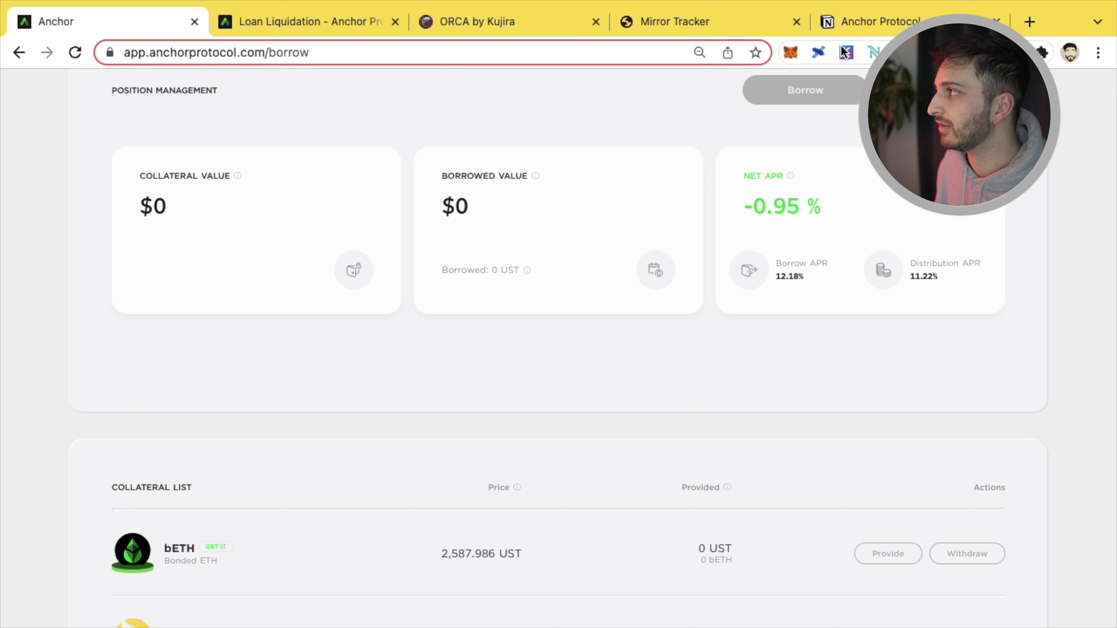
In Notion, check the Borrow row's 12.17% earned rate and 1.304b TVL cells.
click(817, 32)
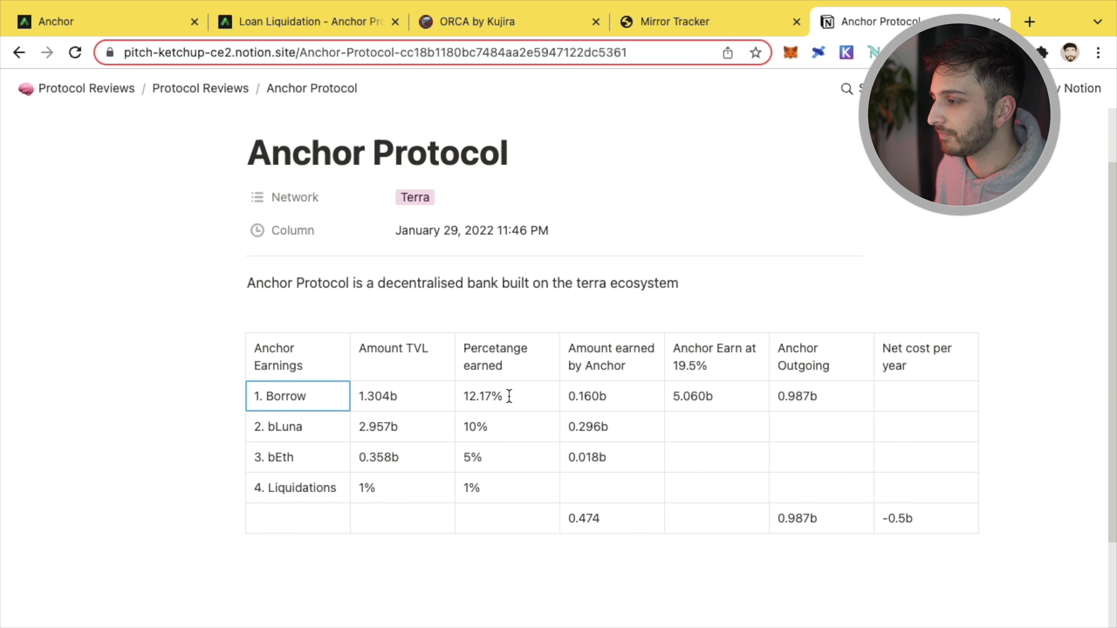
click(495, 401)
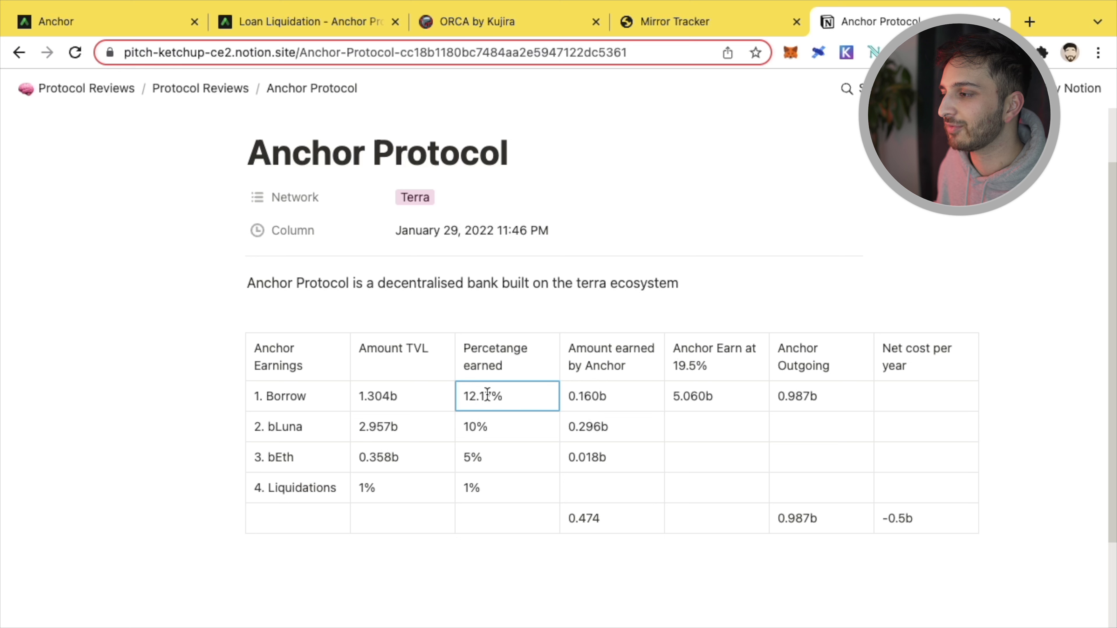
click(405, 391)
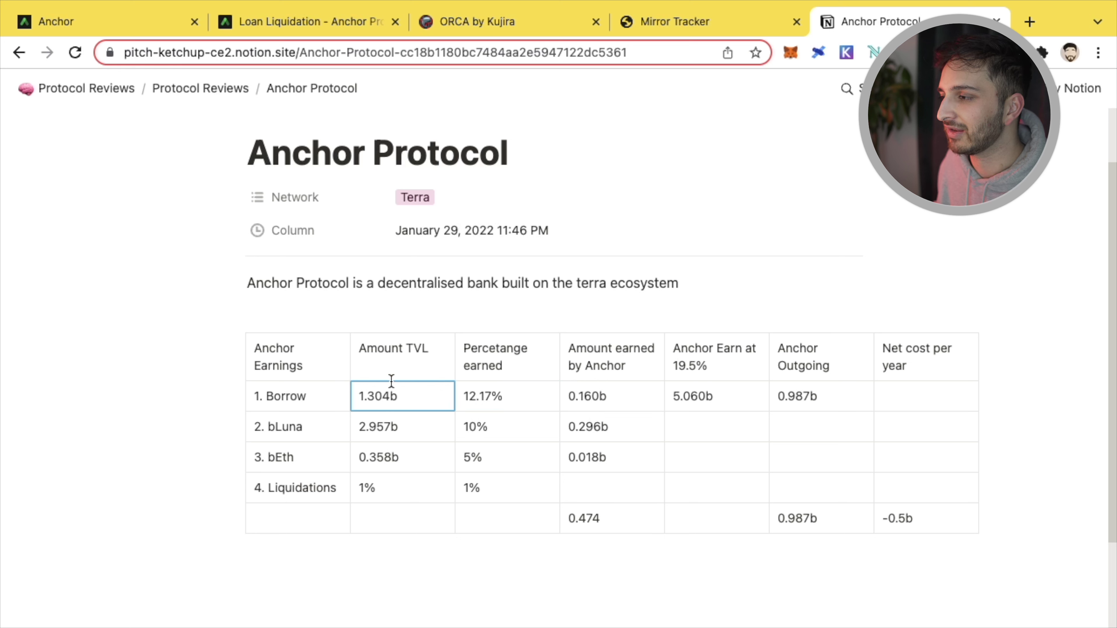
click(110, 31)
scroll(88, 132, up, 5)
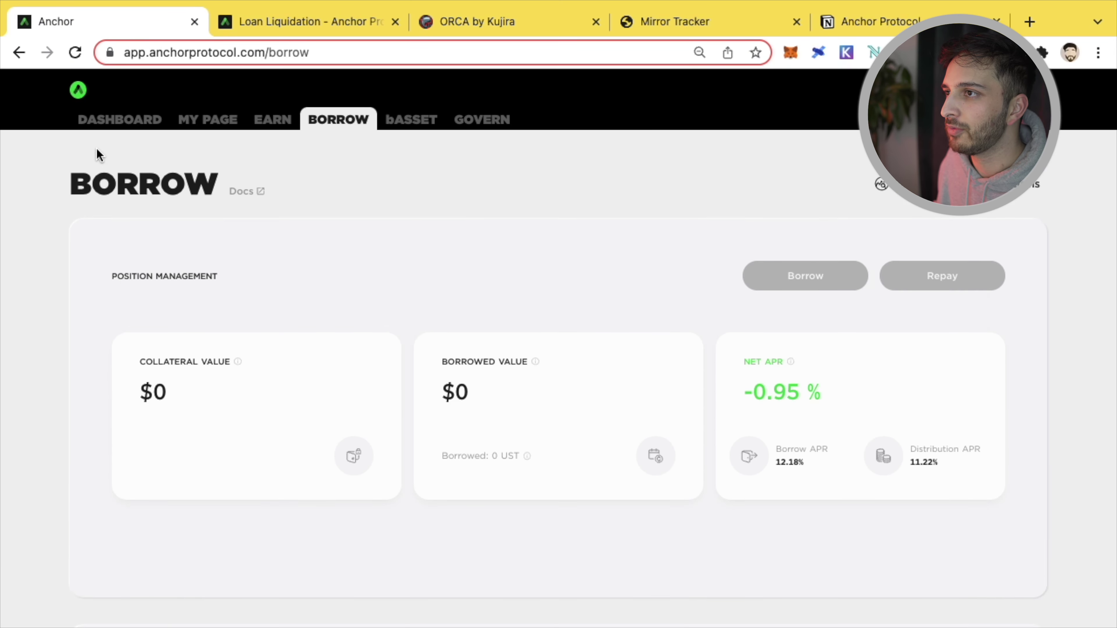
click(102, 118)
scroll(72, 277, down, 10)
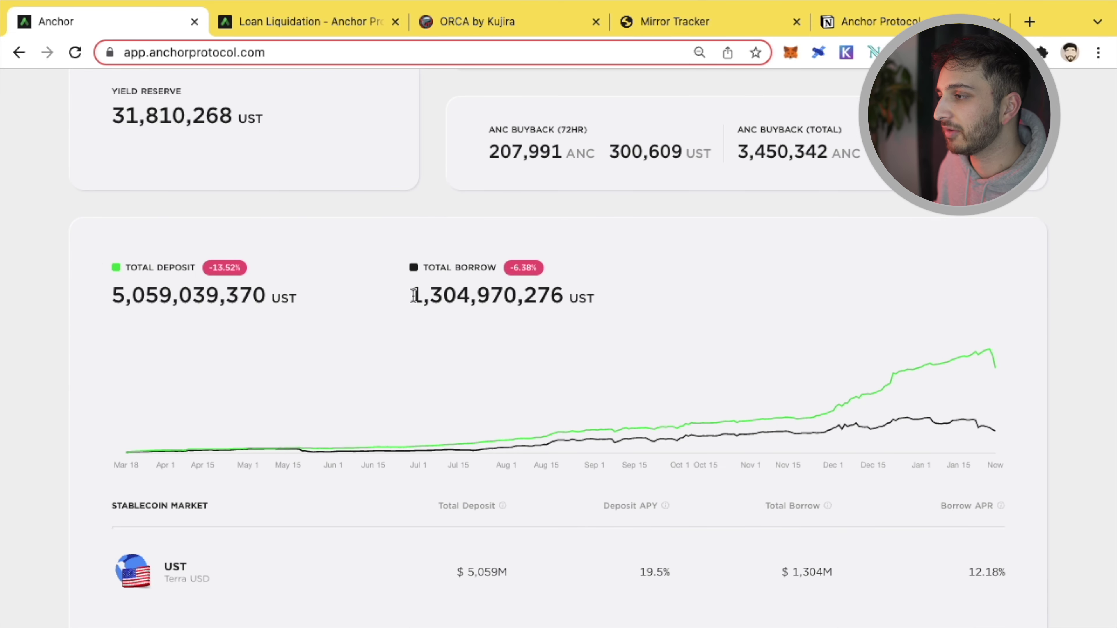
drag(406, 302, 562, 304)
click(548, 307)
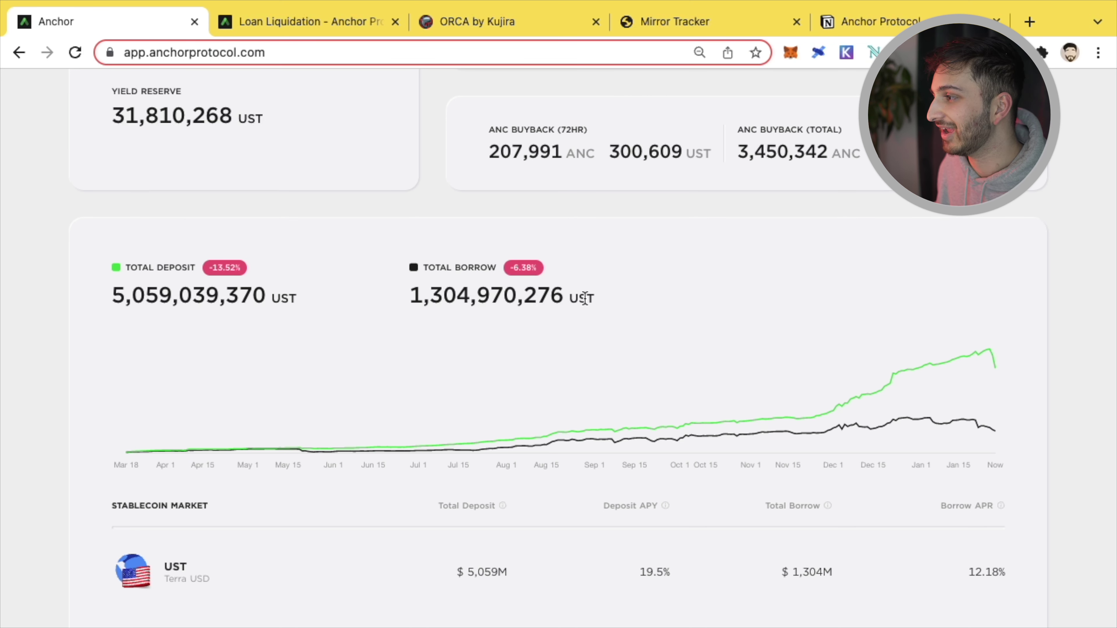
drag(572, 298, 404, 297)
click(405, 285)
click(404, 297)
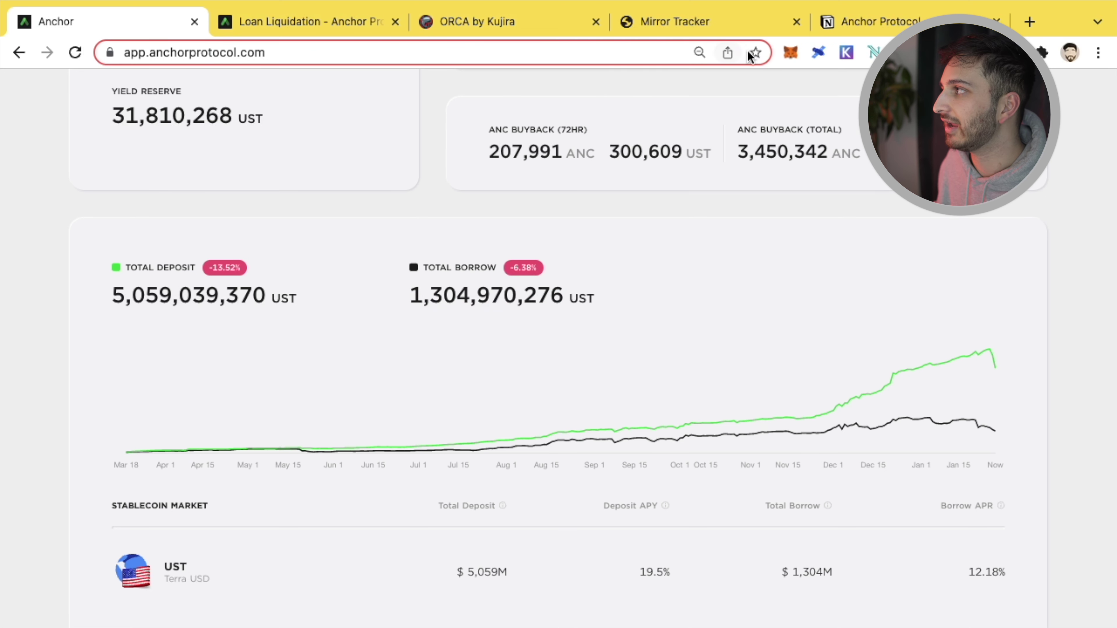
Back in Notion, check the Borrow row's 12.17% rate against its 0.160b earnings.
click(847, 28)
click(485, 396)
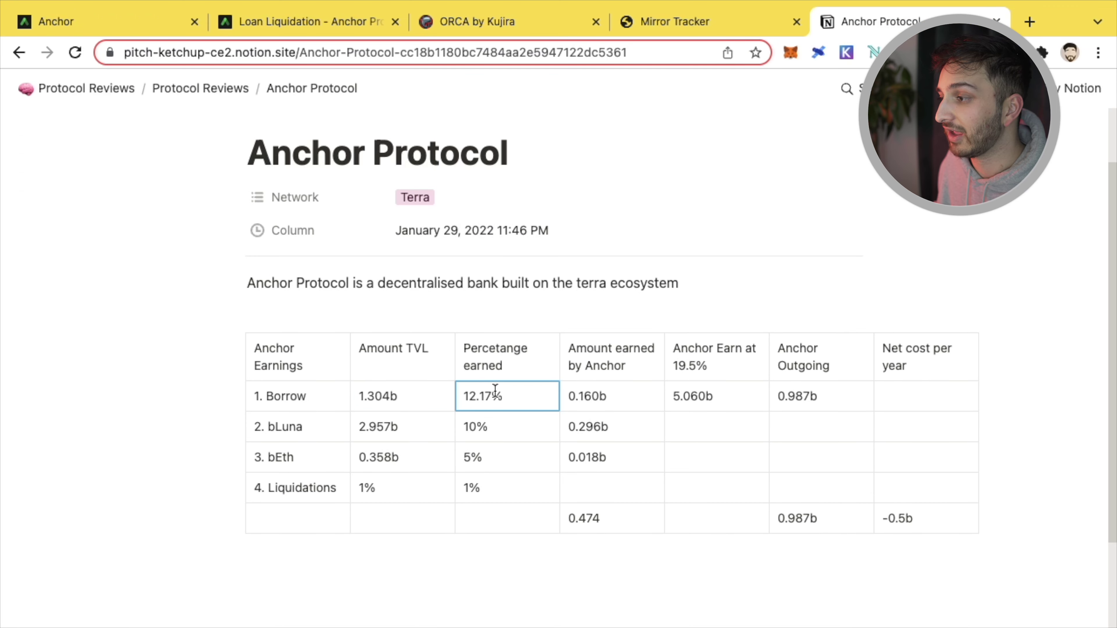
click(616, 398)
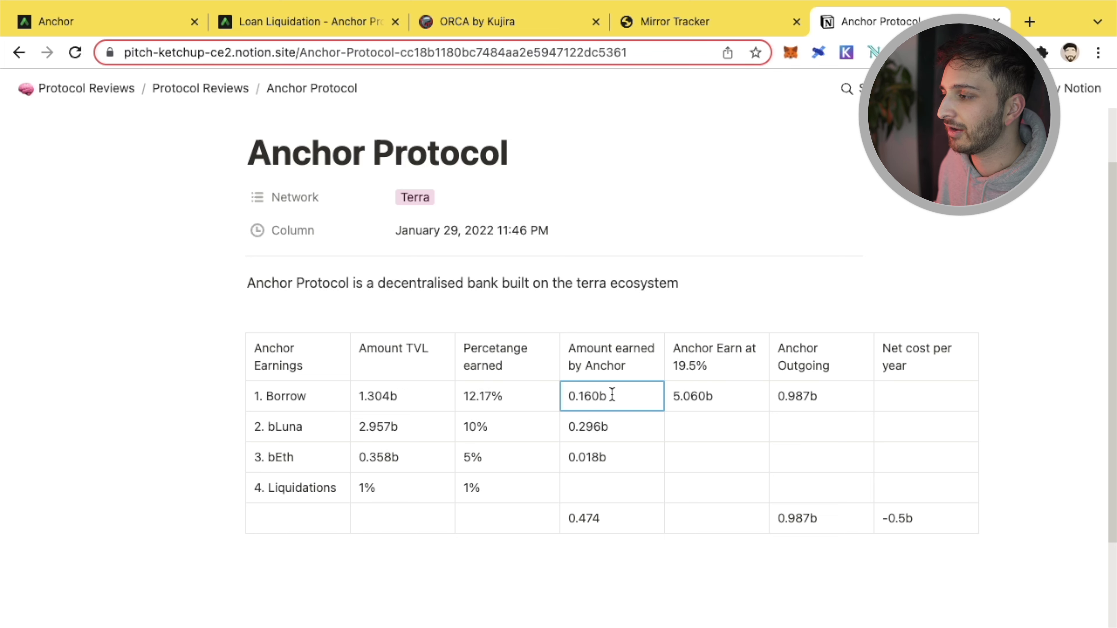
click(509, 399)
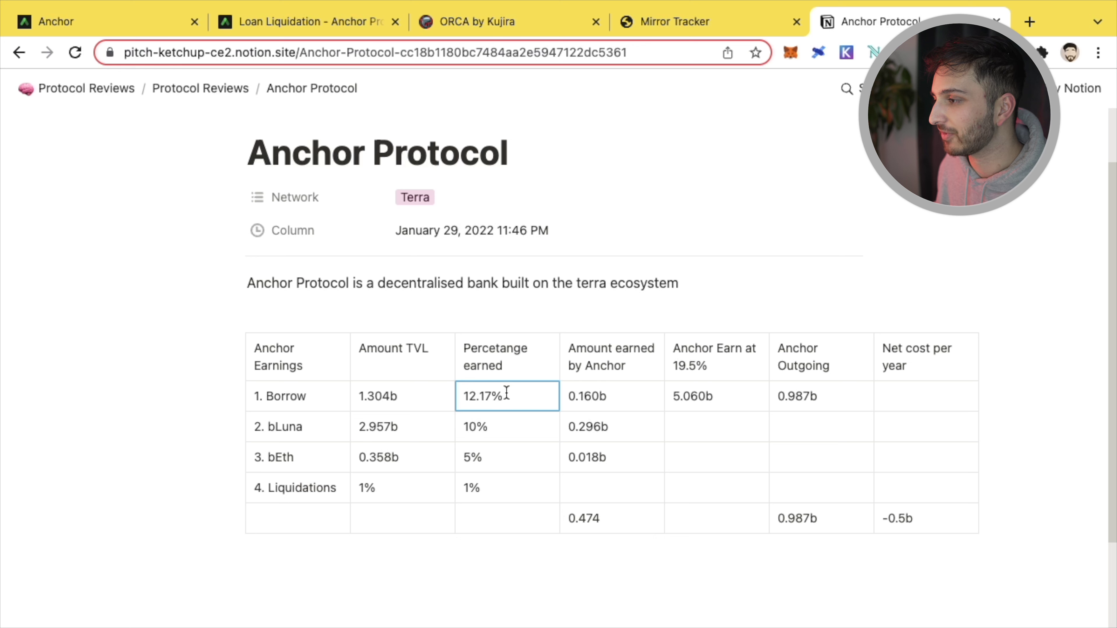
click(629, 396)
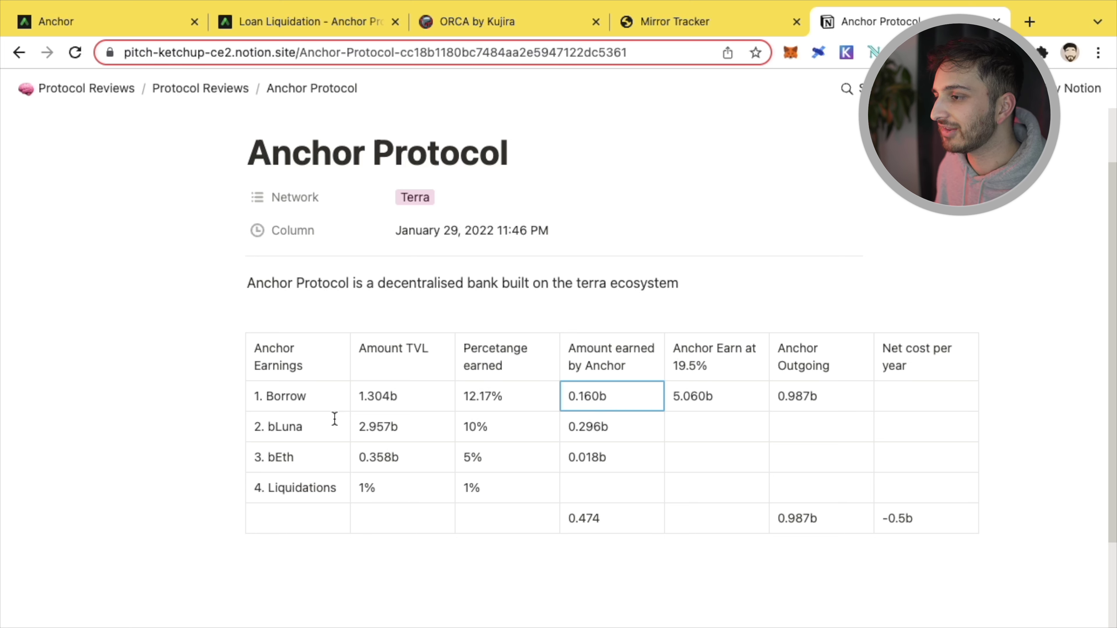
Move between the 2. bLuna and 3. bEth row labels in the table.
click(321, 430)
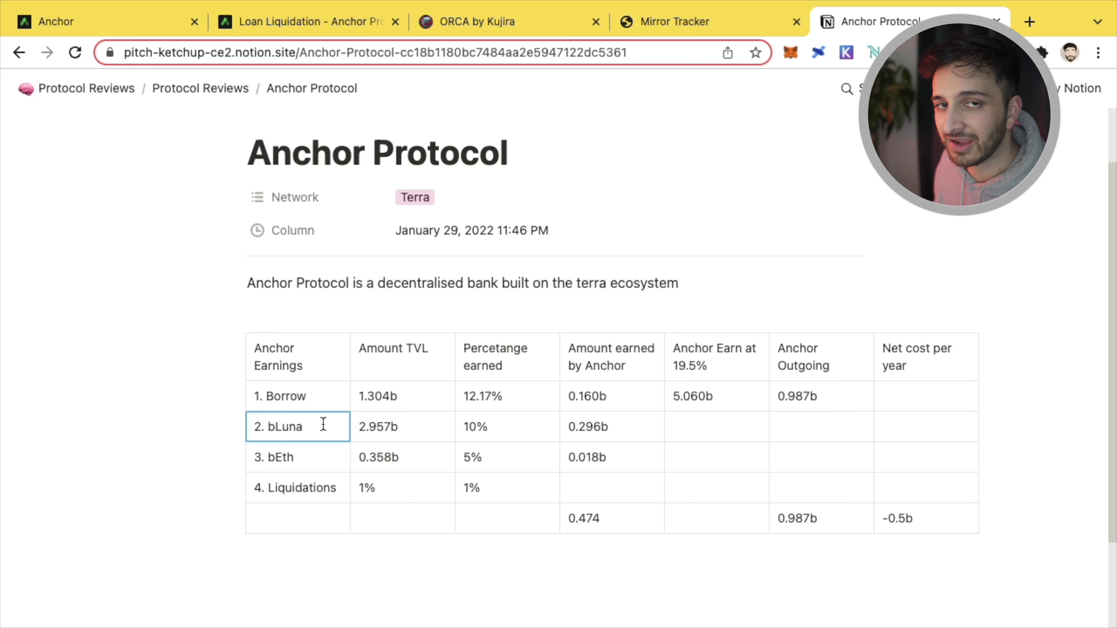
click(313, 466)
click(305, 433)
click(307, 468)
click(307, 439)
click(308, 457)
click(307, 433)
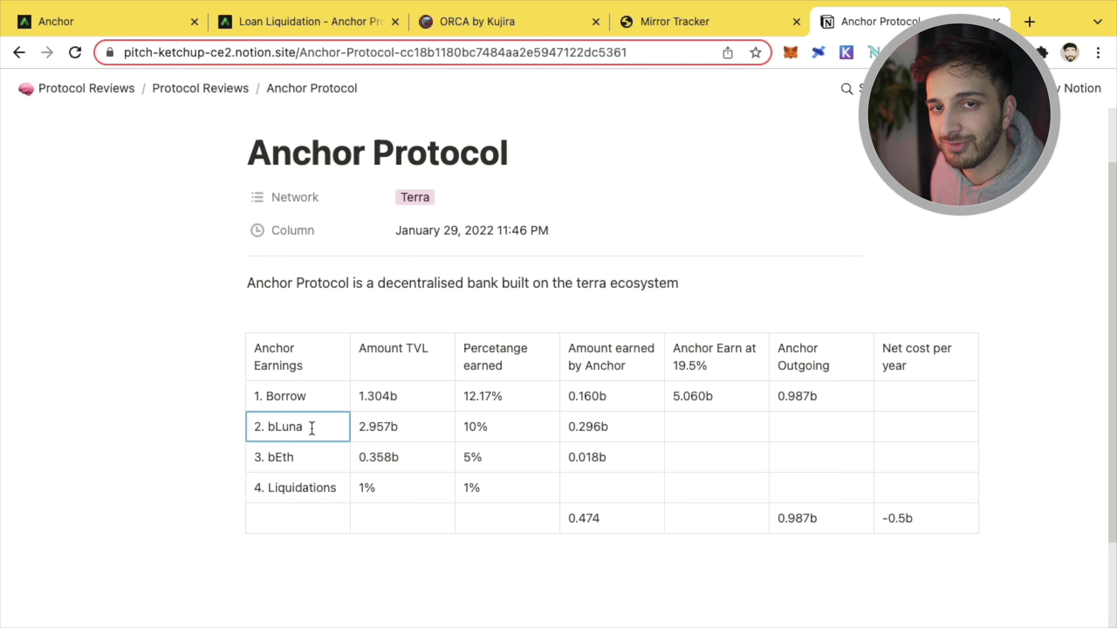
Return to Anchor's Borrow collateral list: bETH at 2,587.986 UST, bLUNA at 50.808 UST.
click(127, 26)
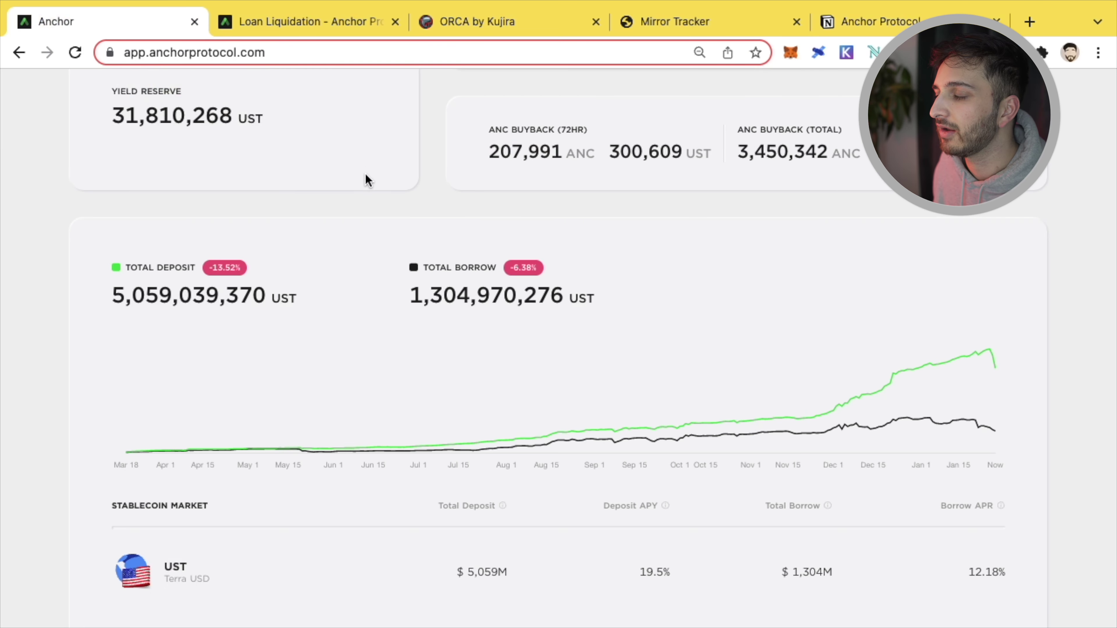
scroll(368, 182, up, 10)
click(346, 124)
scroll(310, 308, down, 10)
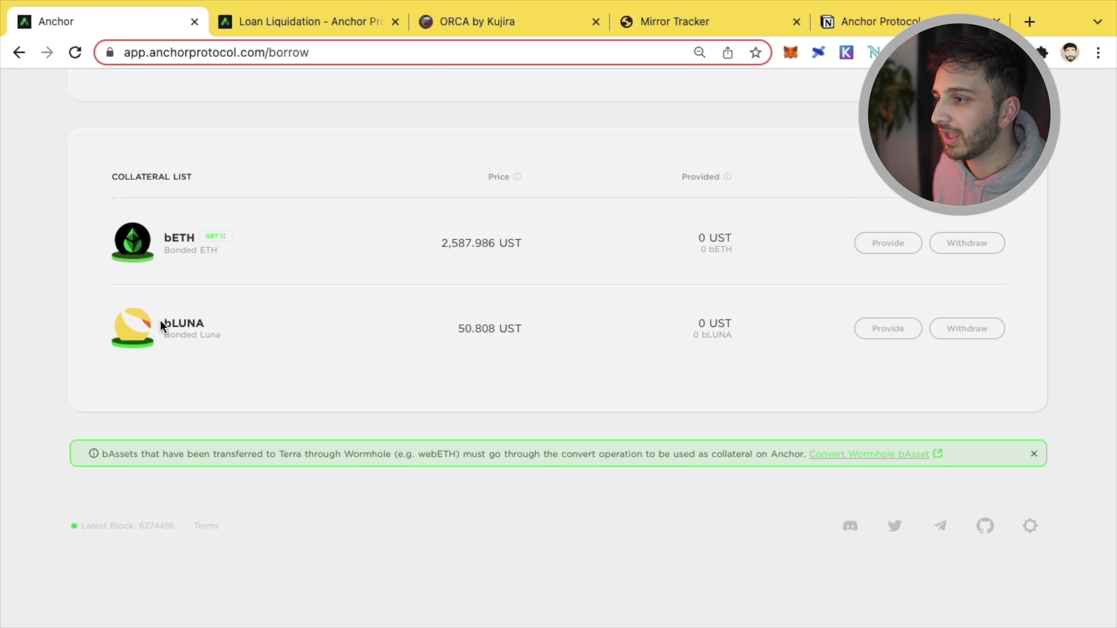
scroll(215, 332, up, 1)
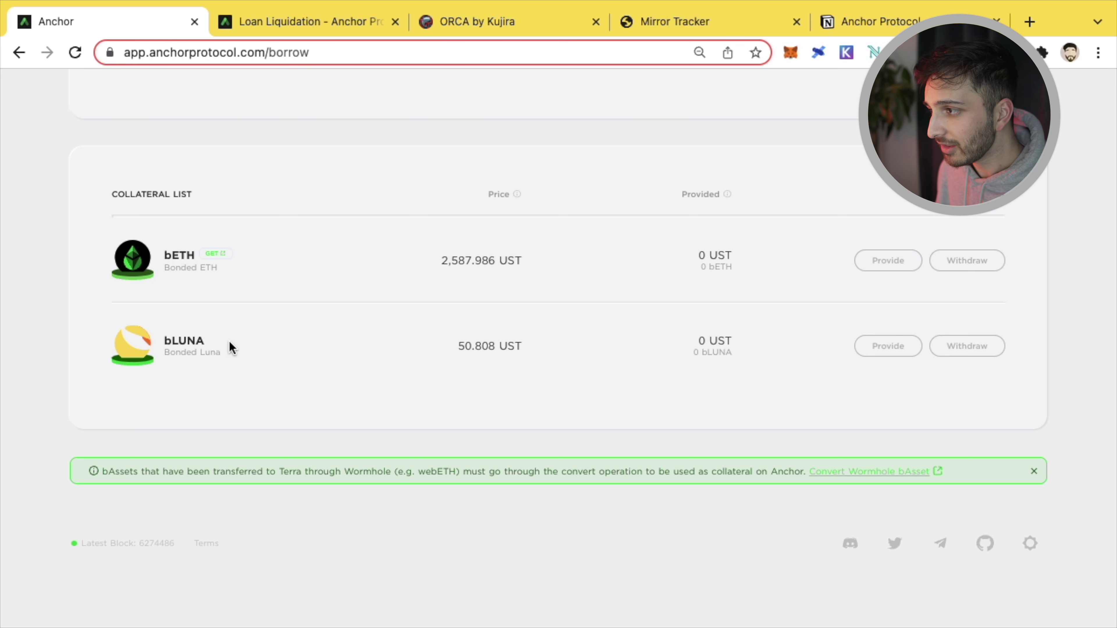
Review bLuna's 10% and bEth's 5% earned rates and their 2.957b and 0.358b TVL.
click(856, 25)
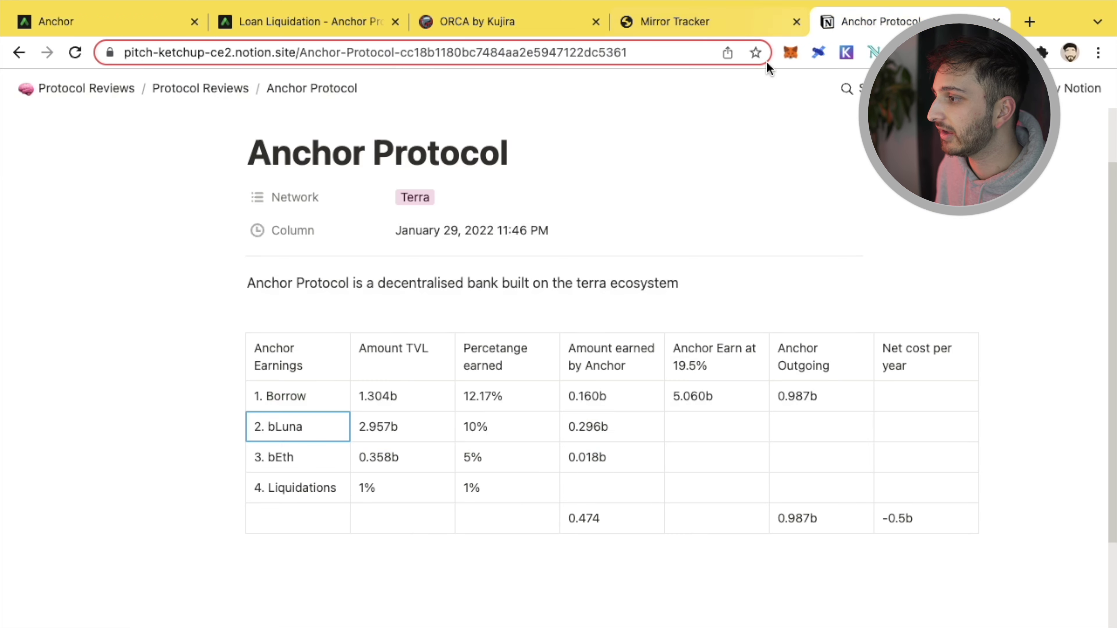
click(493, 427)
click(501, 462)
click(403, 426)
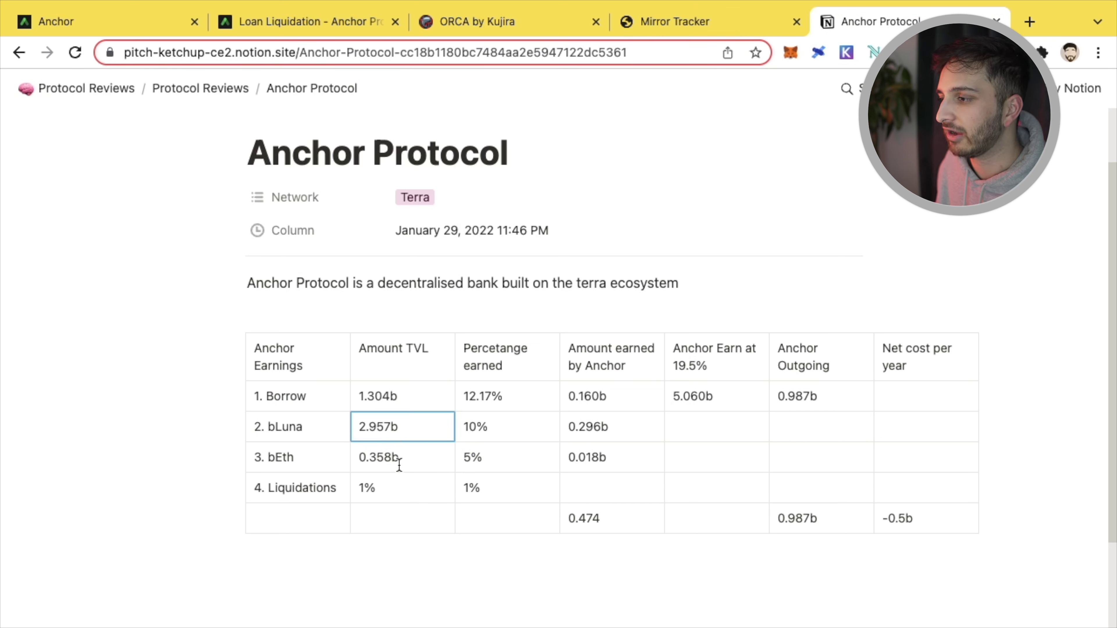
click(405, 450)
click(407, 425)
click(407, 451)
click(406, 427)
Back in Anchor, scroll through the Borrow page looking for collateral totals.
click(118, 17)
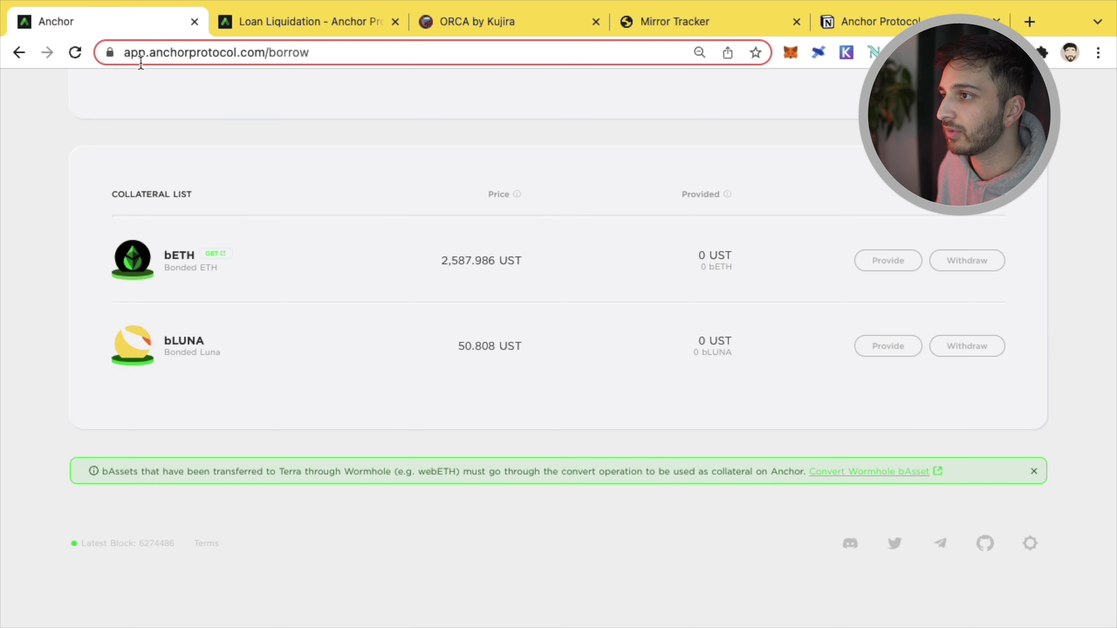
scroll(550, 282, up, 1)
scroll(598, 294, up, 1)
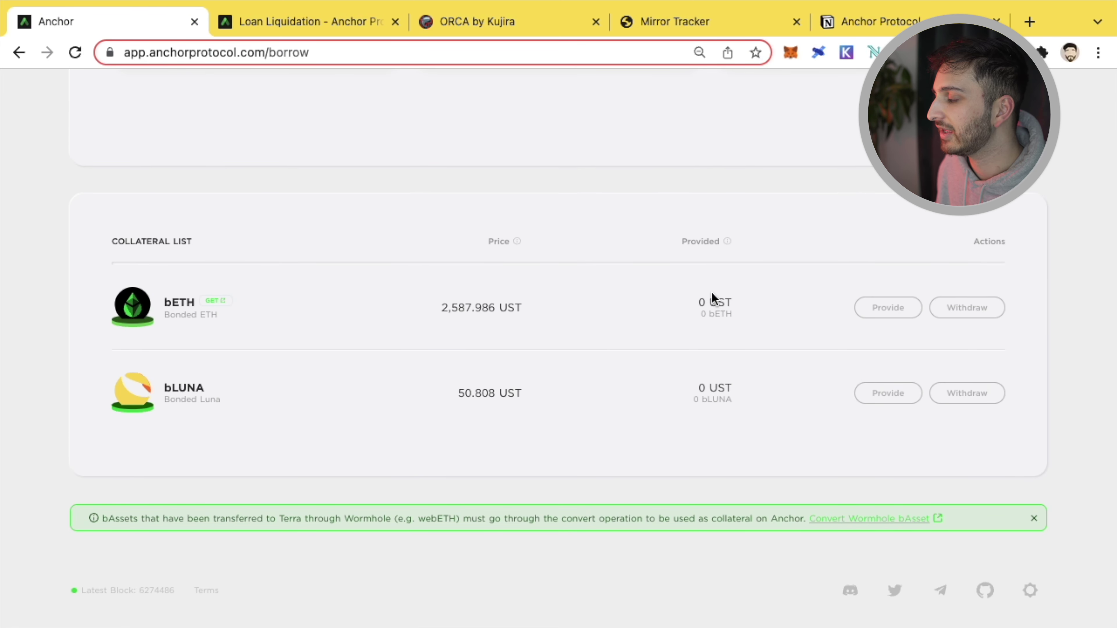
scroll(563, 327, up, 6)
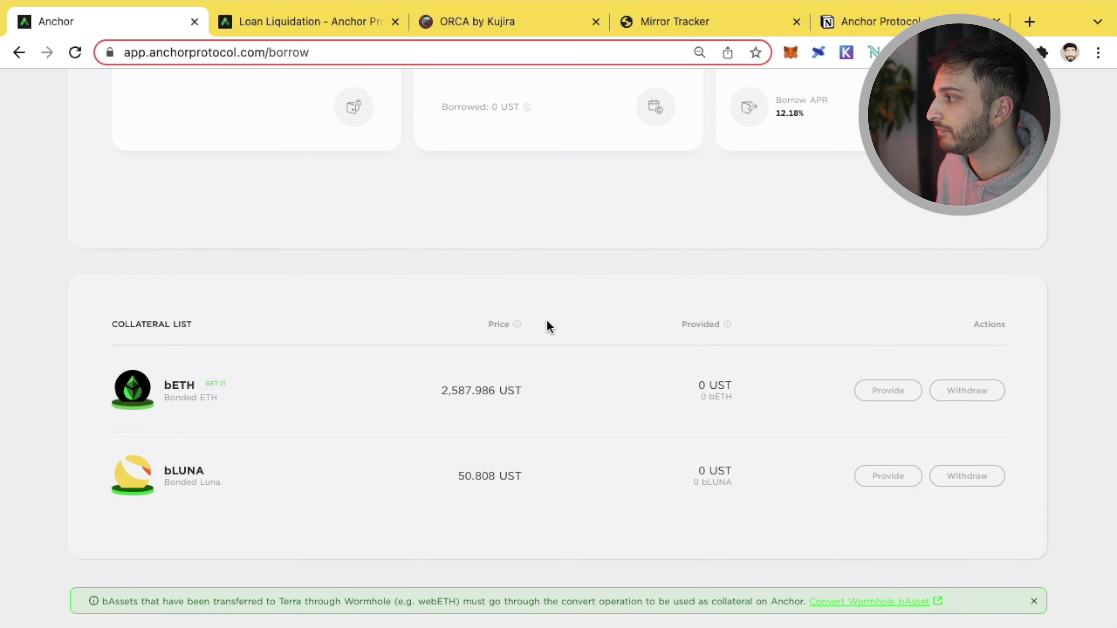
scroll(556, 339, down, 8)
scroll(576, 359, up, 10)
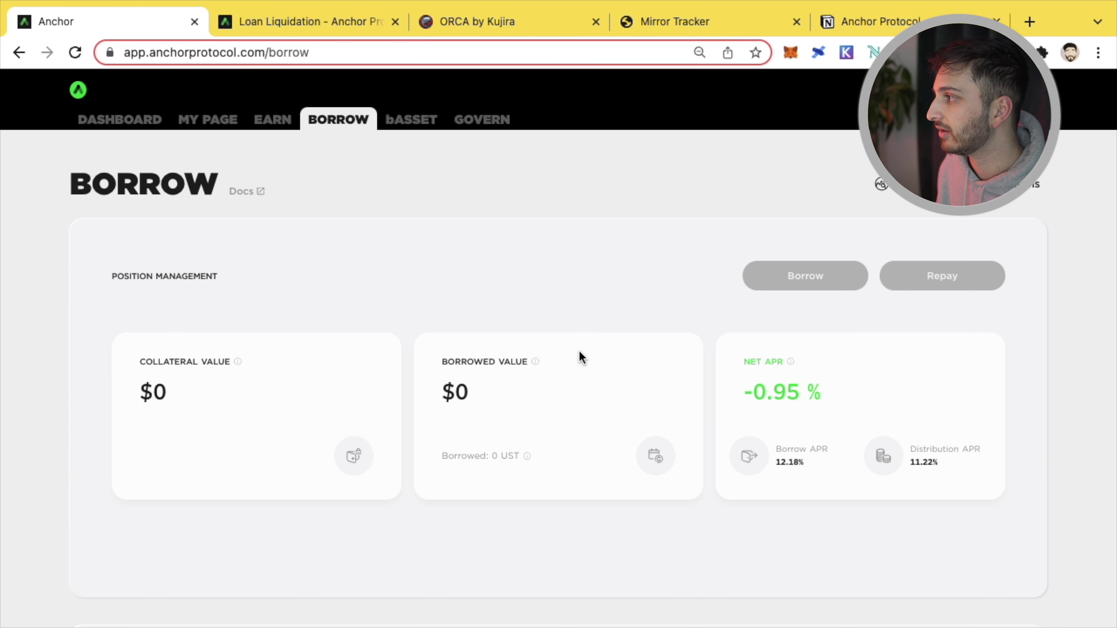
scroll(801, 211, down, 1)
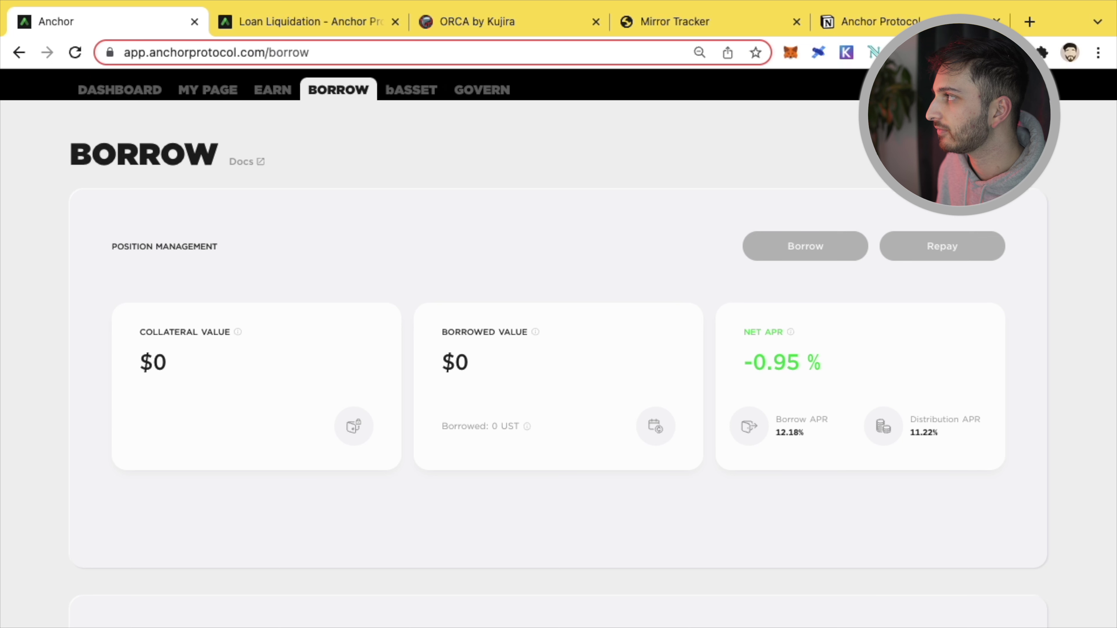
scroll(774, 203, down, 10)
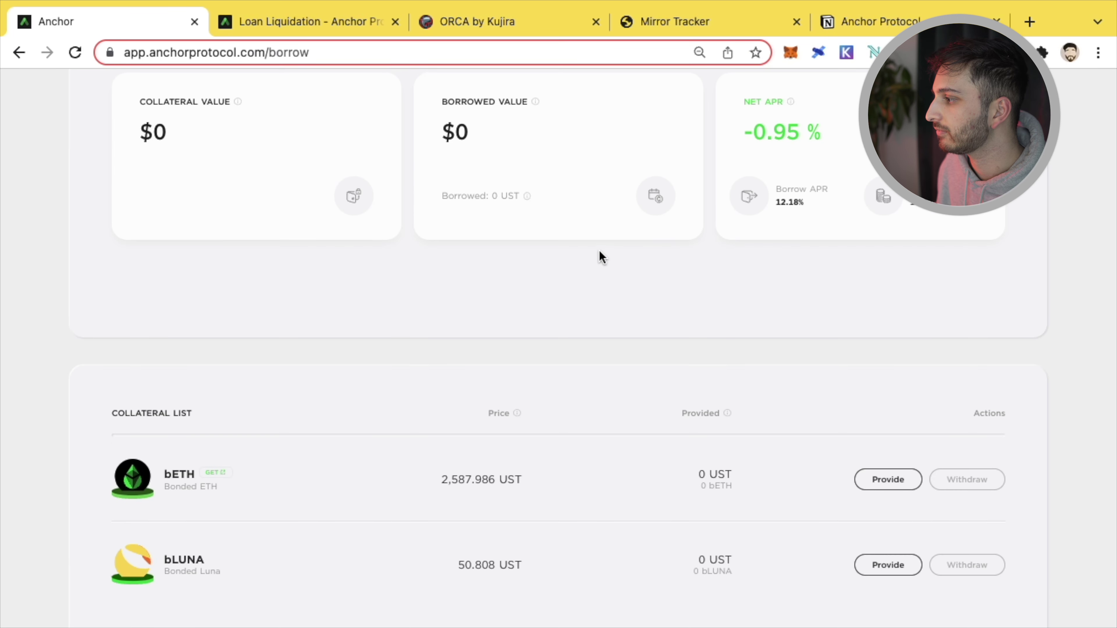
click(75, 52)
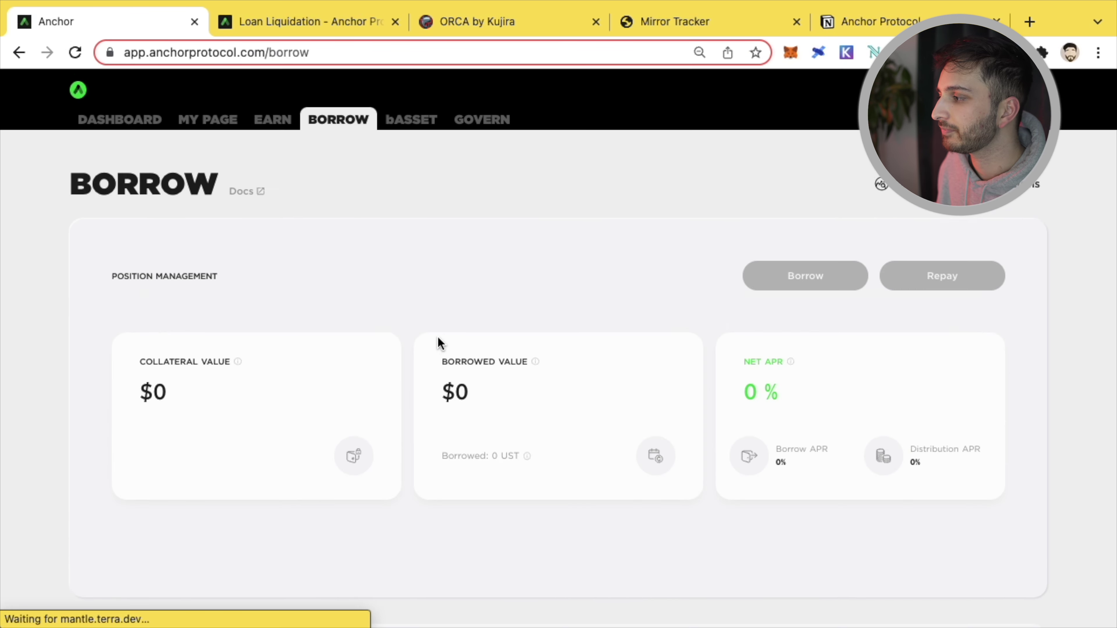
scroll(435, 335, down, 10)
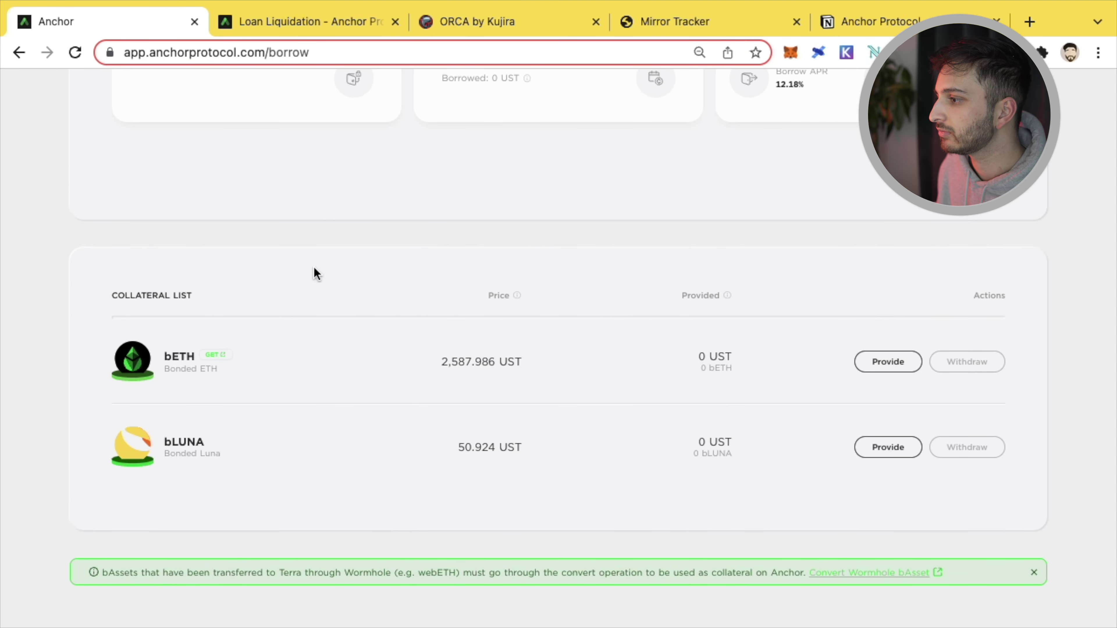
scroll(127, 232, up, 9)
On the Anchor dashboard, highlight bLUNA's $2,987.94M and bETH's $359.79M total collateral values.
click(115, 120)
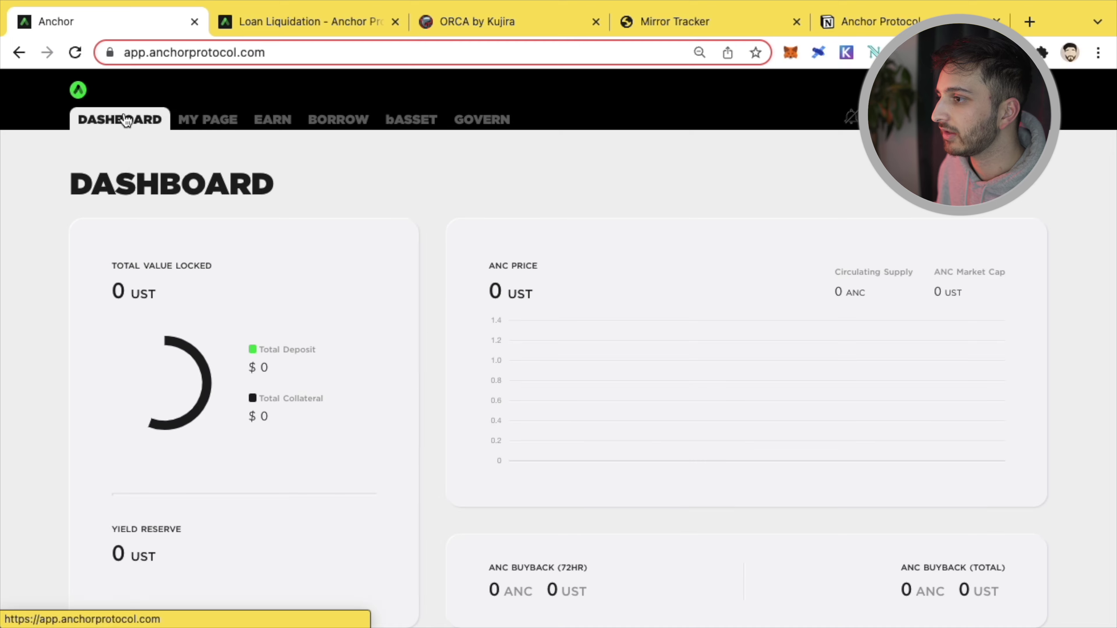
scroll(321, 369, down, 10)
scroll(337, 371, down, 12)
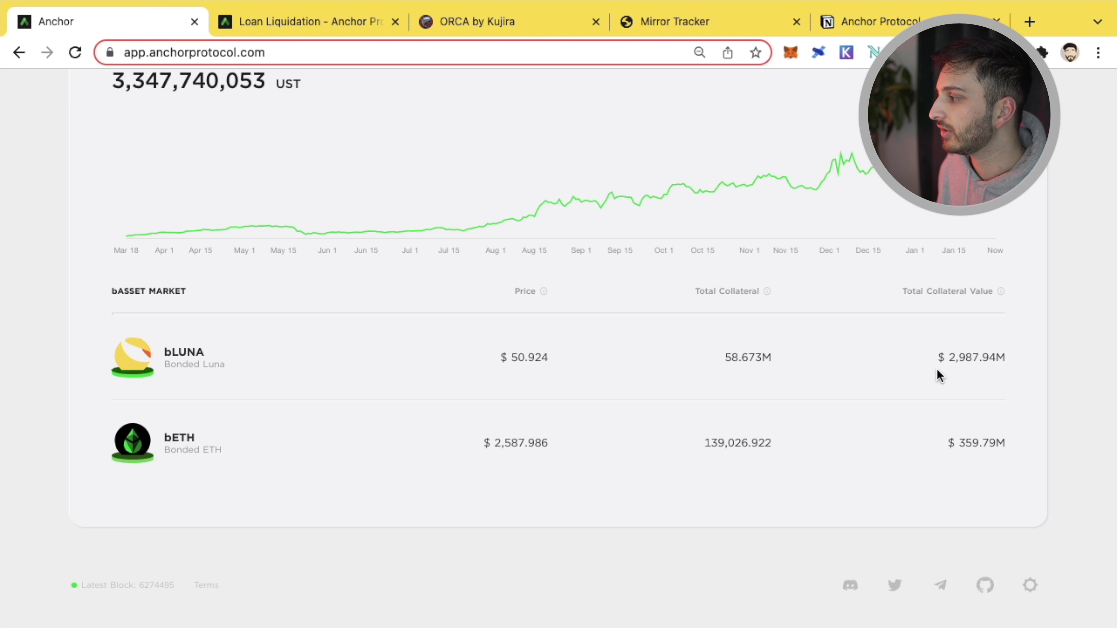
drag(935, 363, 1003, 358)
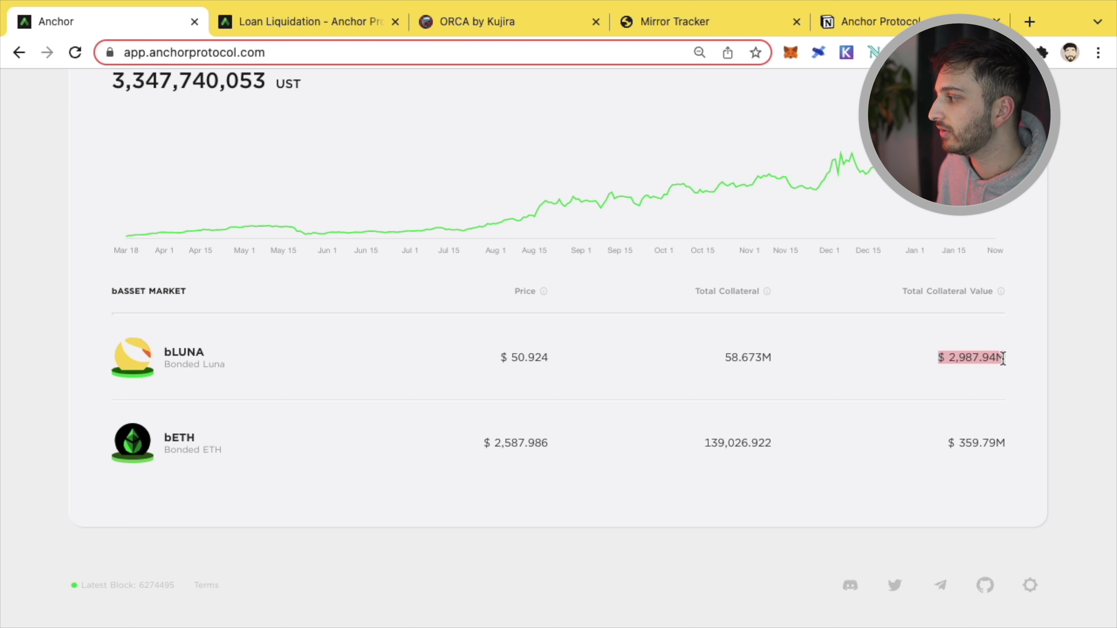
drag(939, 448, 1009, 442)
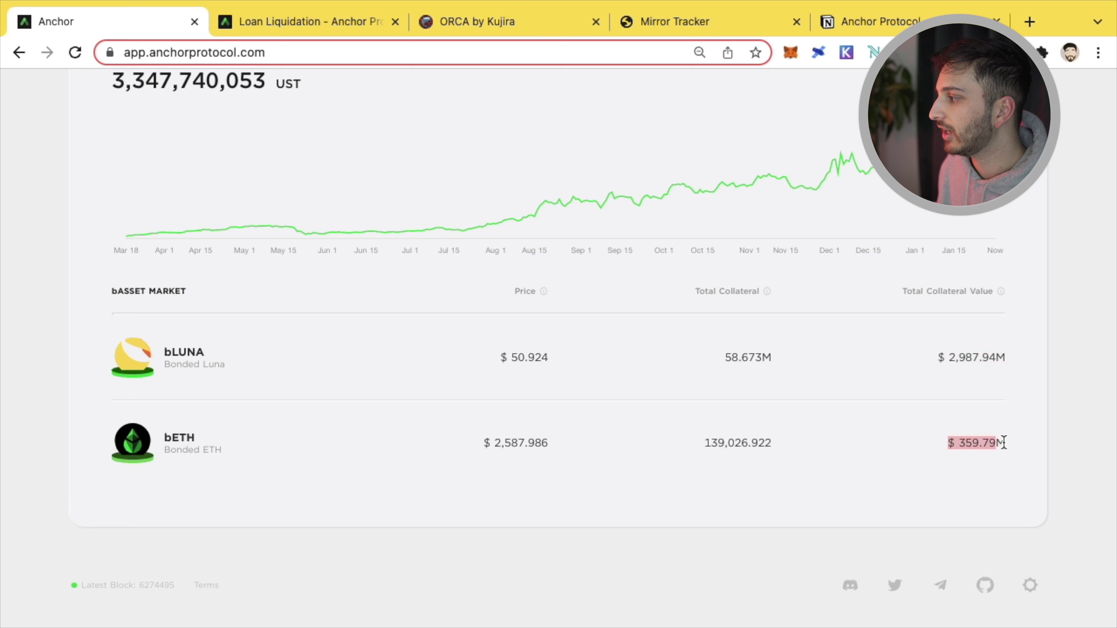
click(1018, 446)
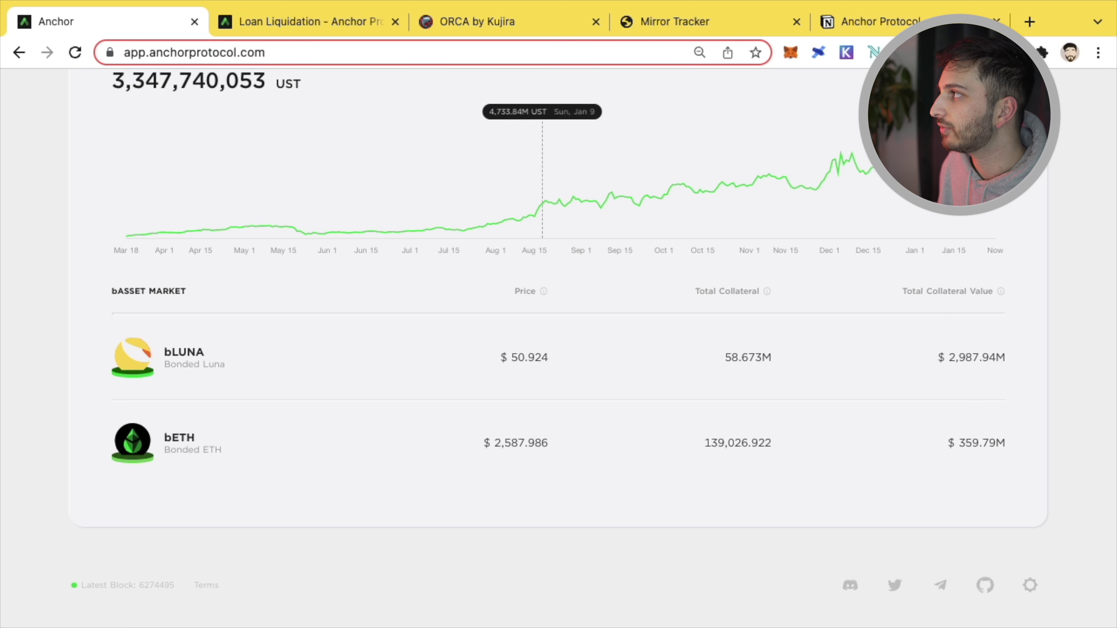
In Notion, compare bLuna and bEth TVL and their 10% and 5% earned rates.
click(860, 23)
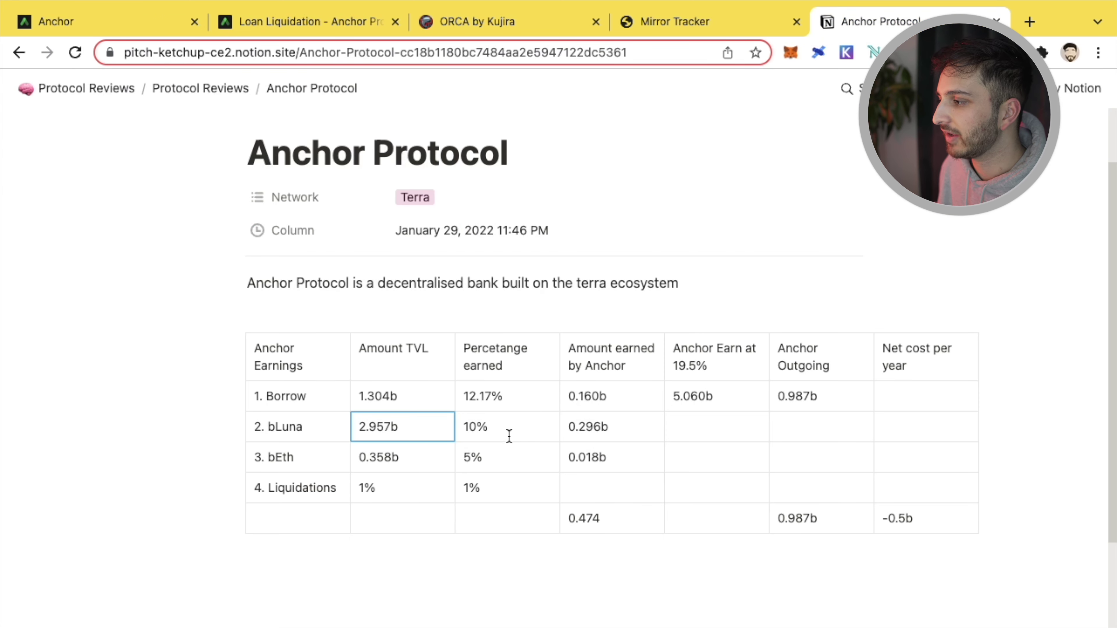
click(396, 460)
click(416, 427)
click(416, 453)
click(431, 429)
click(507, 426)
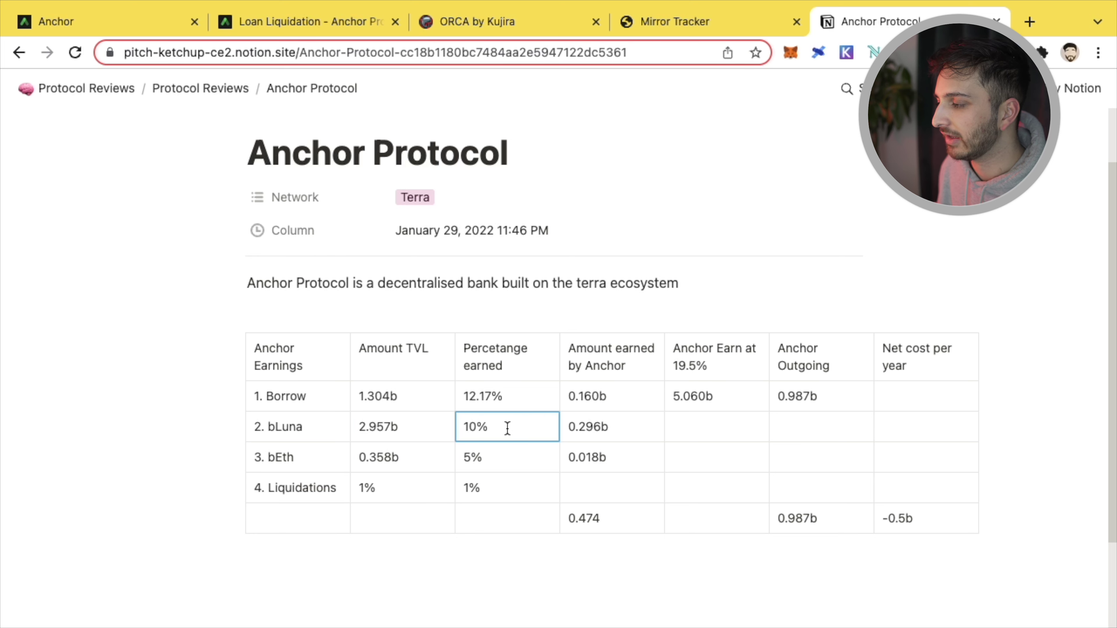
click(508, 458)
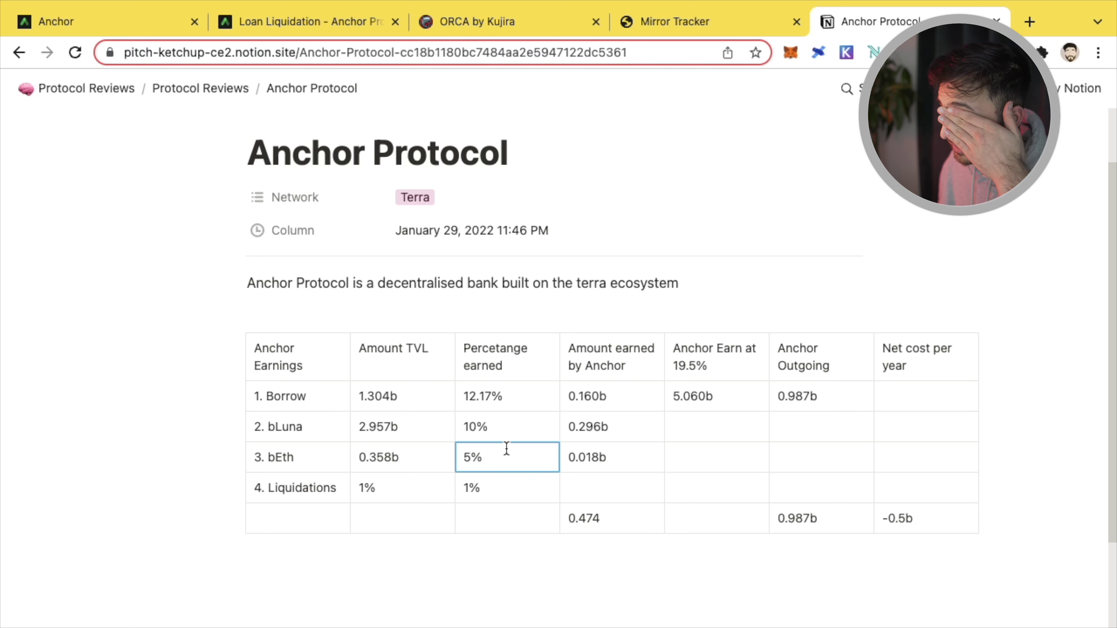
click(502, 426)
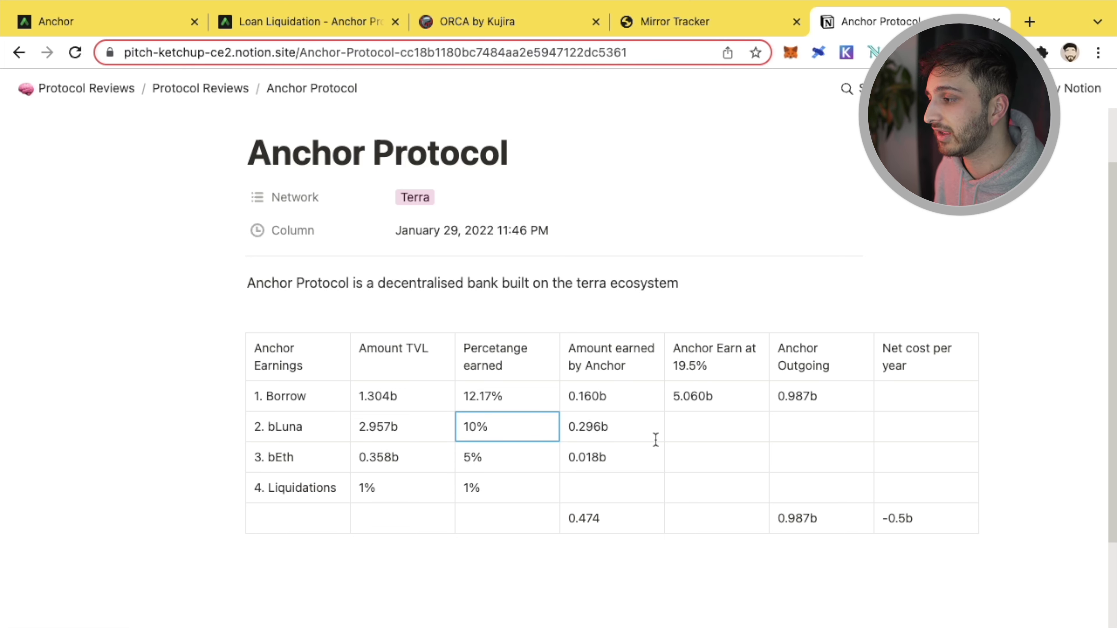
Check bLuna's 0.296b and bEth's 0.018b earnings against Borrow's 0.160b, then go to liquidation docs.
click(634, 428)
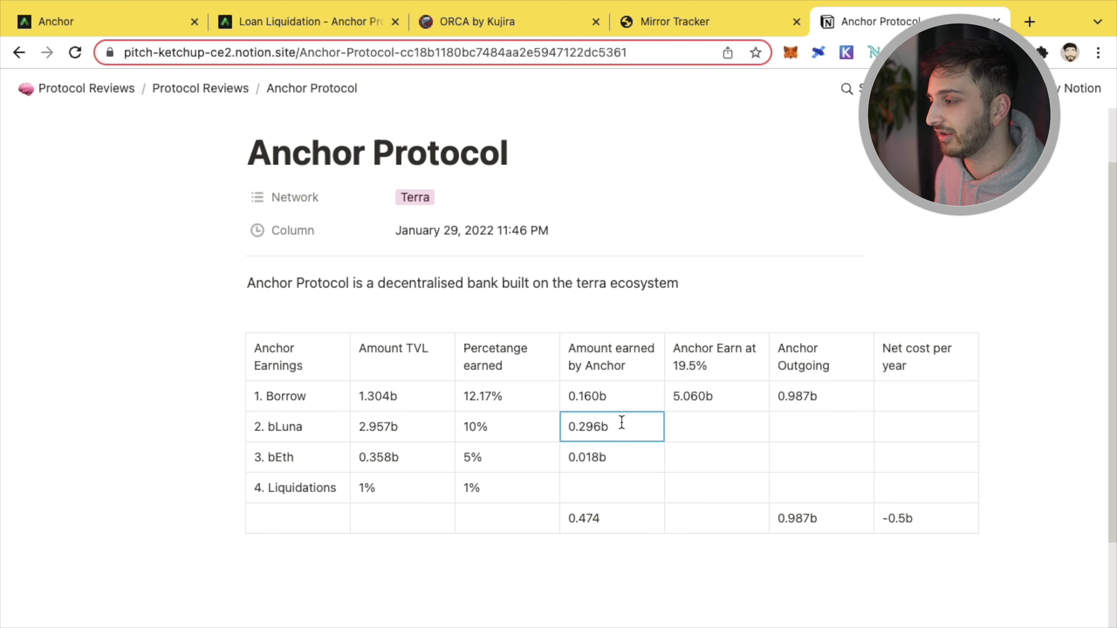
click(616, 394)
click(626, 426)
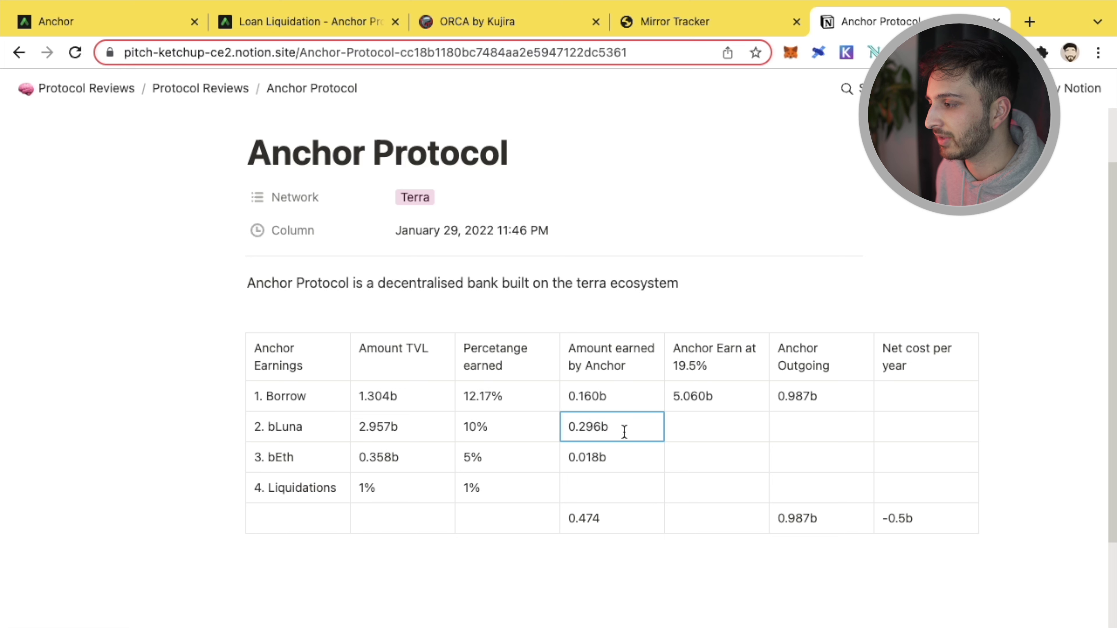
click(607, 460)
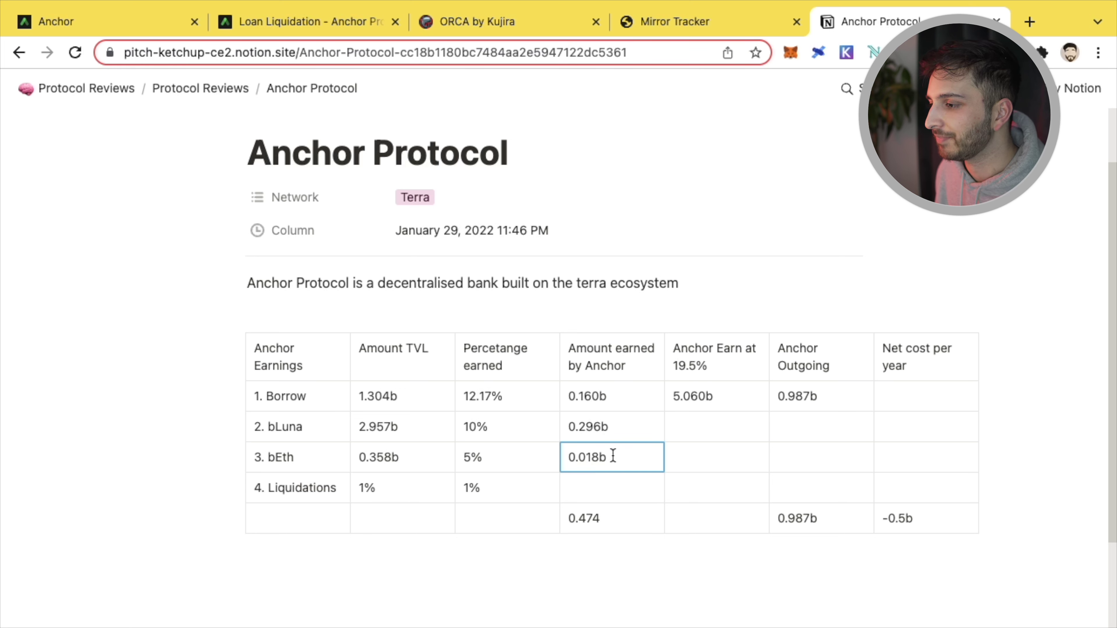
click(322, 492)
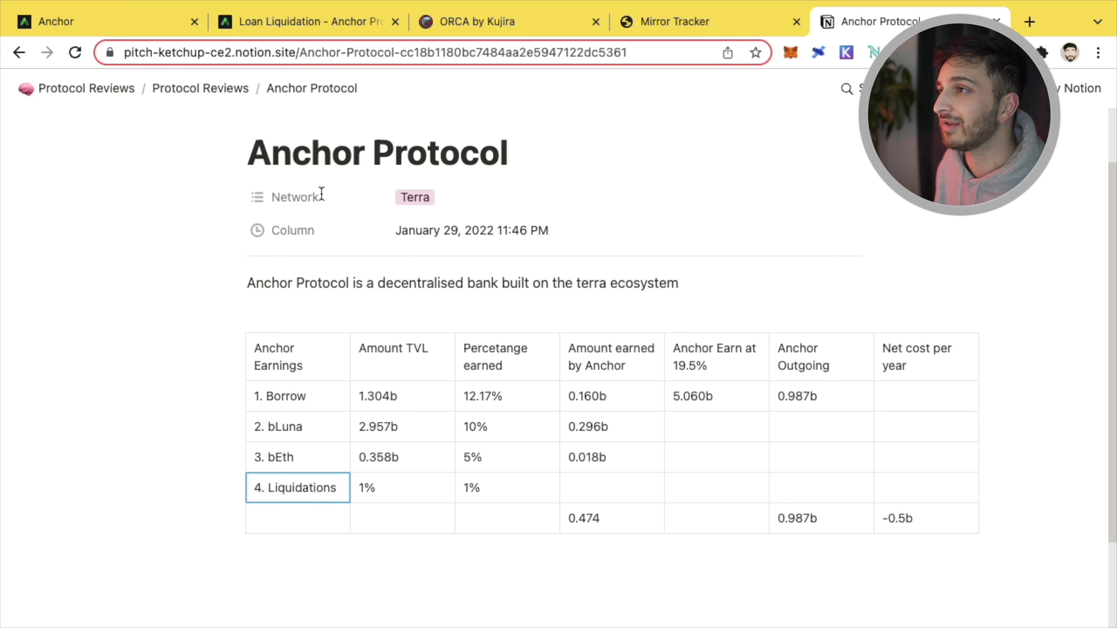
click(292, 21)
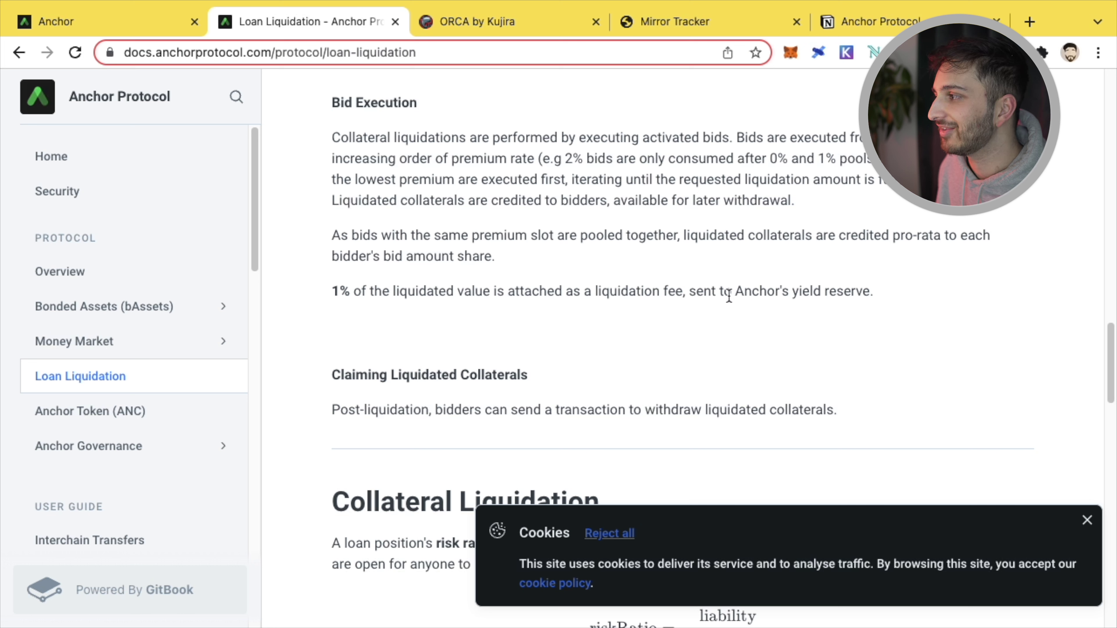
Highlight the docs' note that the 1% liquidation fee goes to the yield reserve, then return to Anchor's dashboard.
drag(728, 296, 839, 308)
click(842, 314)
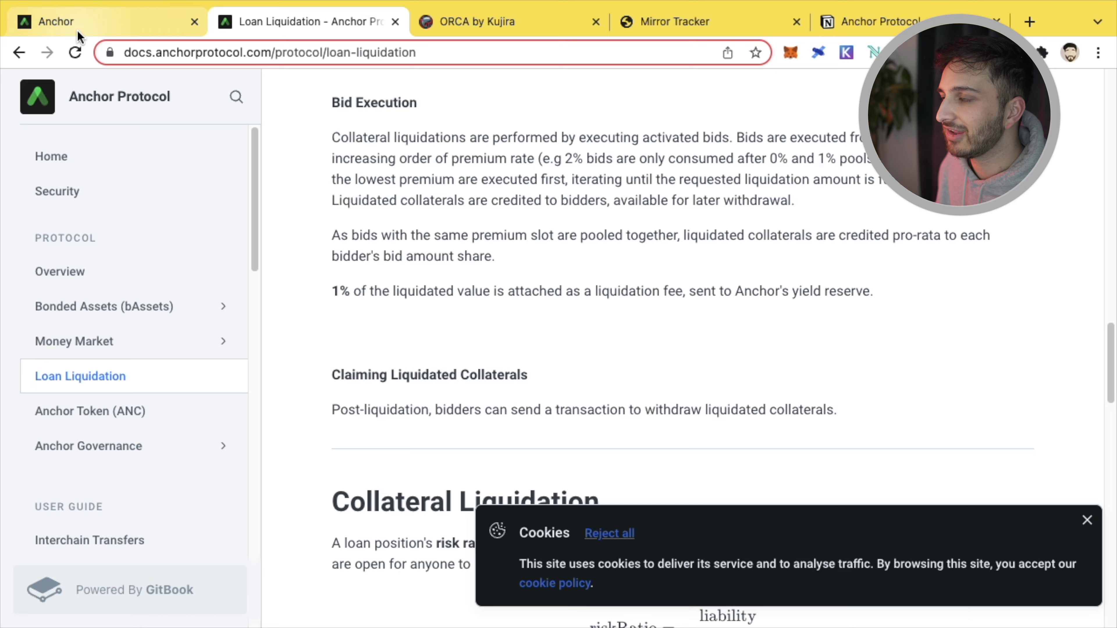
click(70, 19)
scroll(358, 297, up, 1)
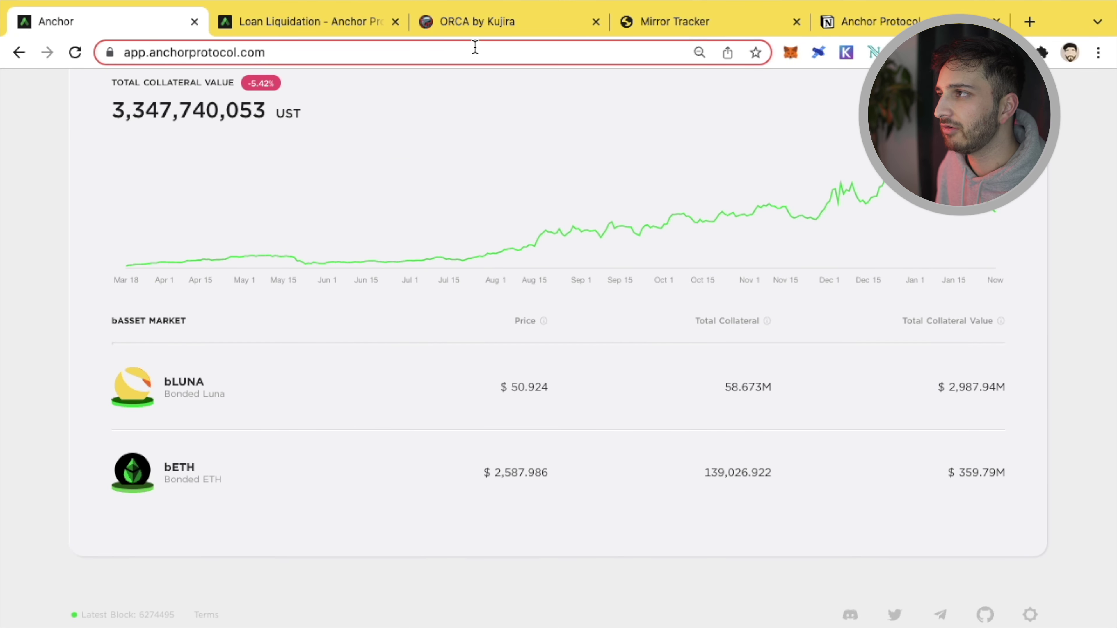
Review the recent bLUNA and bETH liquidations in ORCA by Kujira's liquidation history table.
click(477, 21)
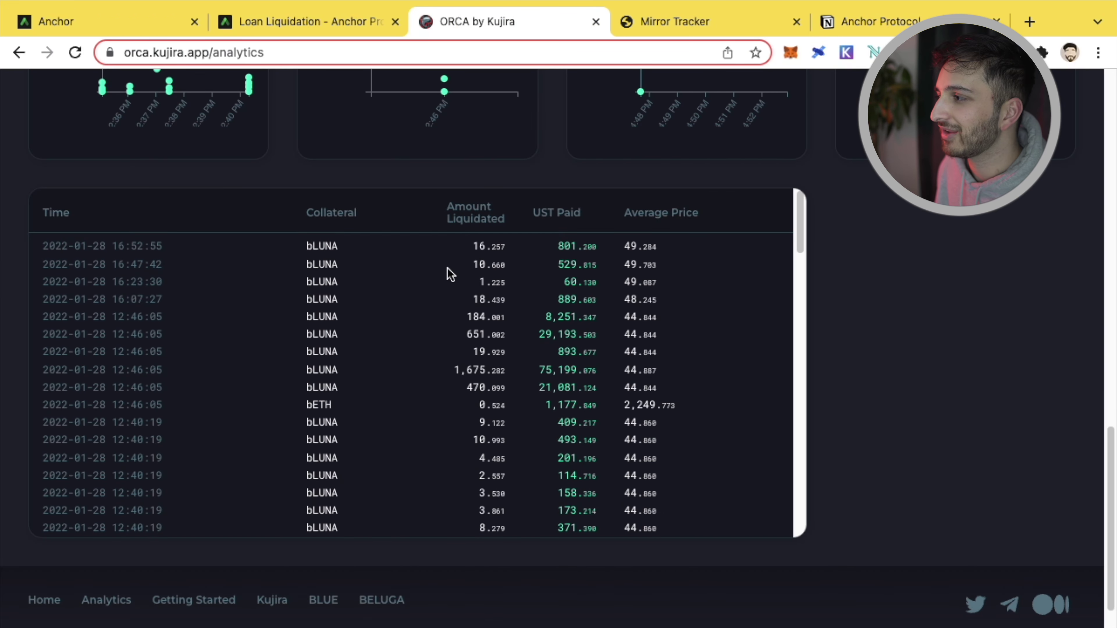
scroll(176, 291, down, 8)
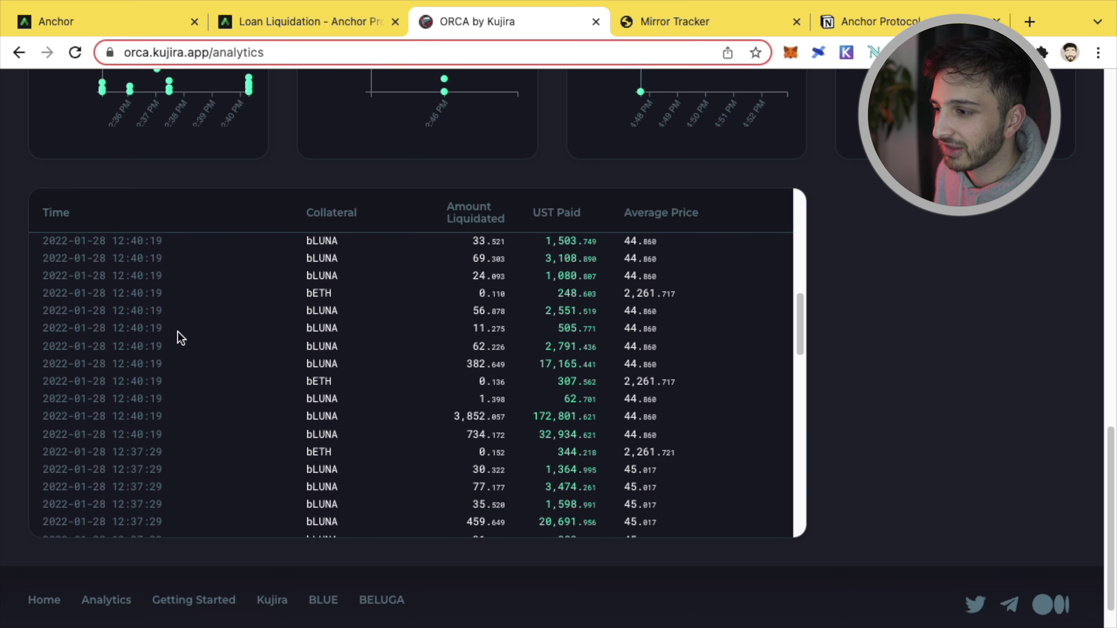
scroll(178, 333, down, 6)
scroll(531, 356, up, 14)
scroll(547, 295, down, 2)
scroll(550, 299, down, 10)
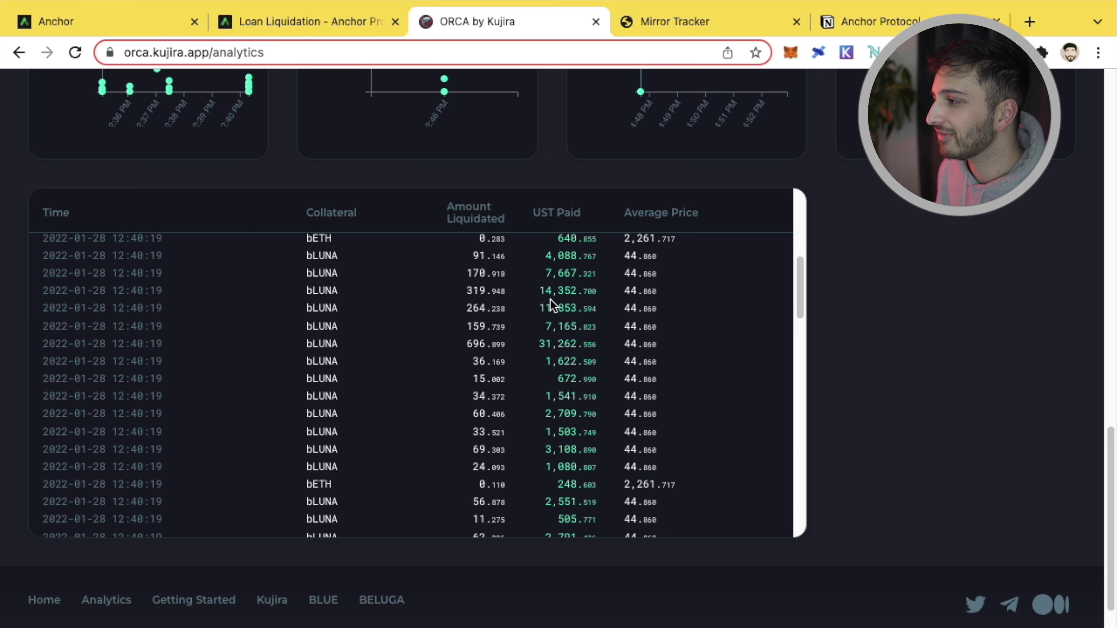
scroll(557, 313, up, 7)
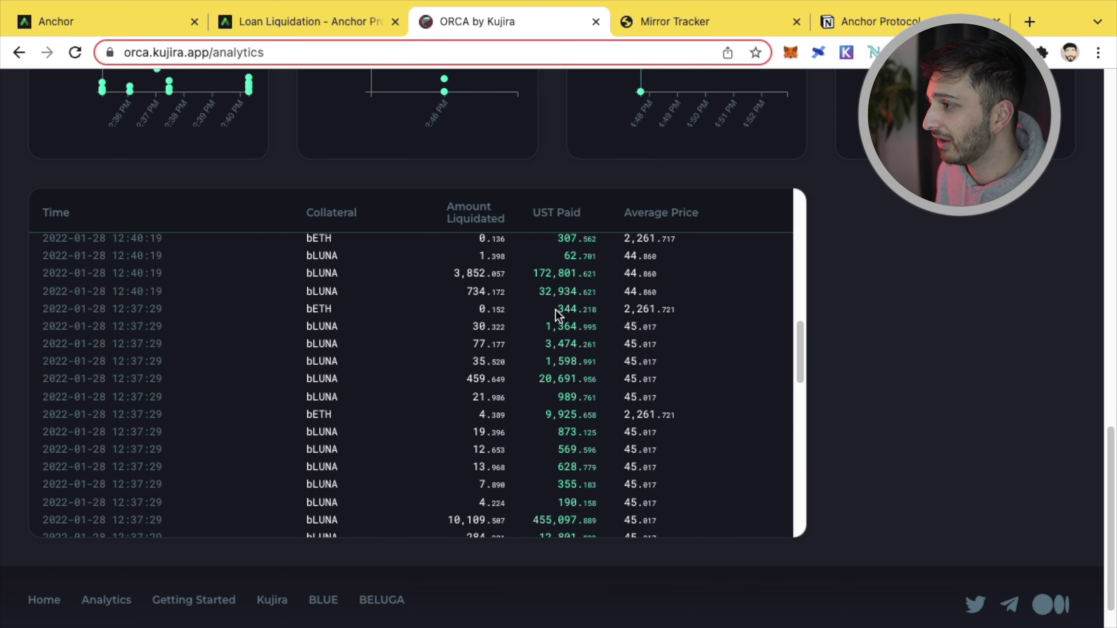
scroll(552, 317, down, 3)
scroll(547, 322, down, 5)
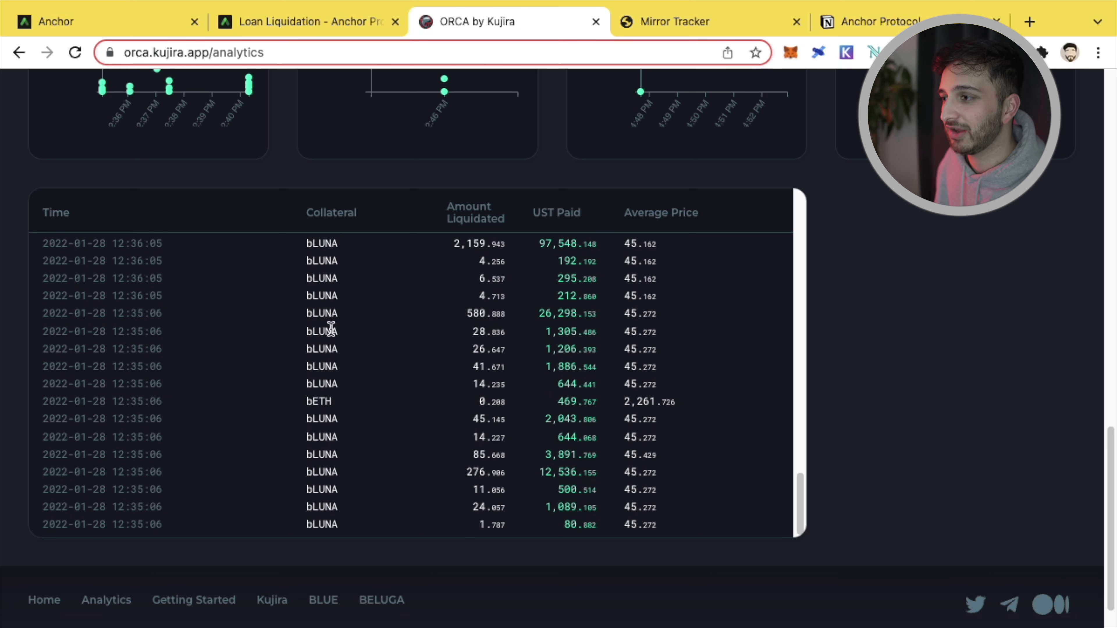
scroll(354, 332, up, 15)
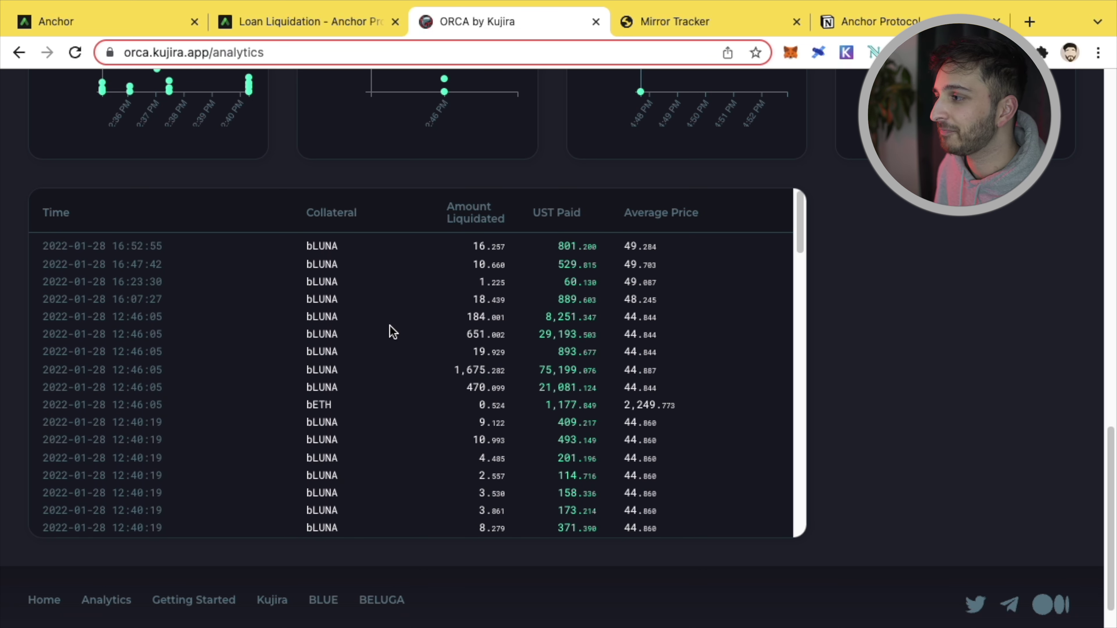
scroll(424, 346, down, 4)
scroll(406, 327, up, 4)
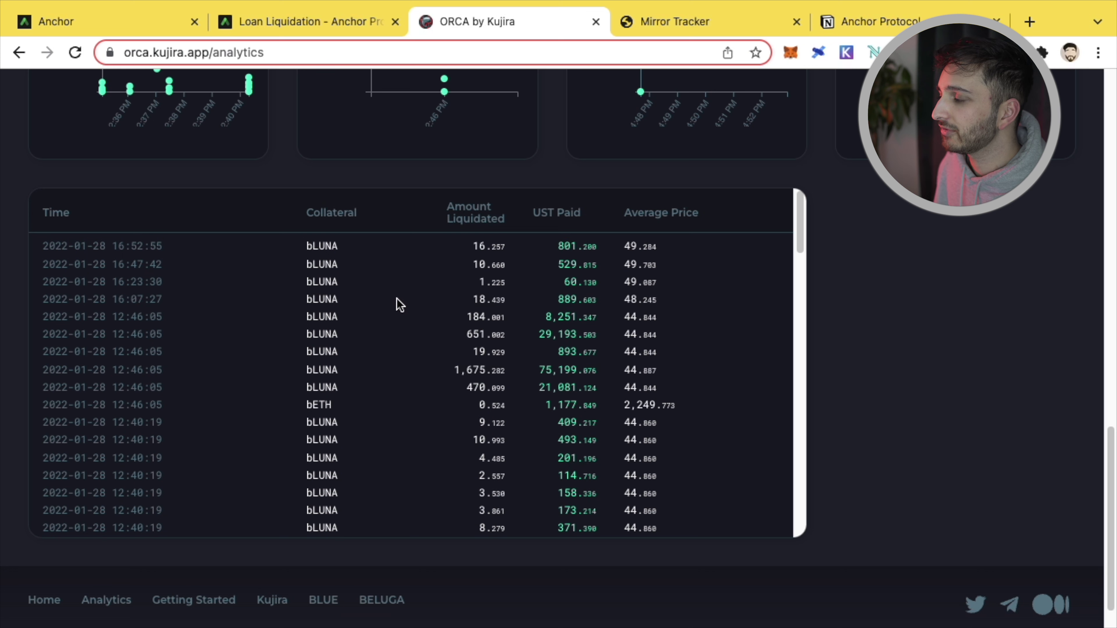
scroll(399, 308, down, 8)
scroll(409, 317, up, 6)
scroll(409, 317, down, 15)
scroll(407, 317, up, 15)
Back in Notion, inspect the empty Liquidations earnings cell, its row label and the 0.474 total.
click(854, 25)
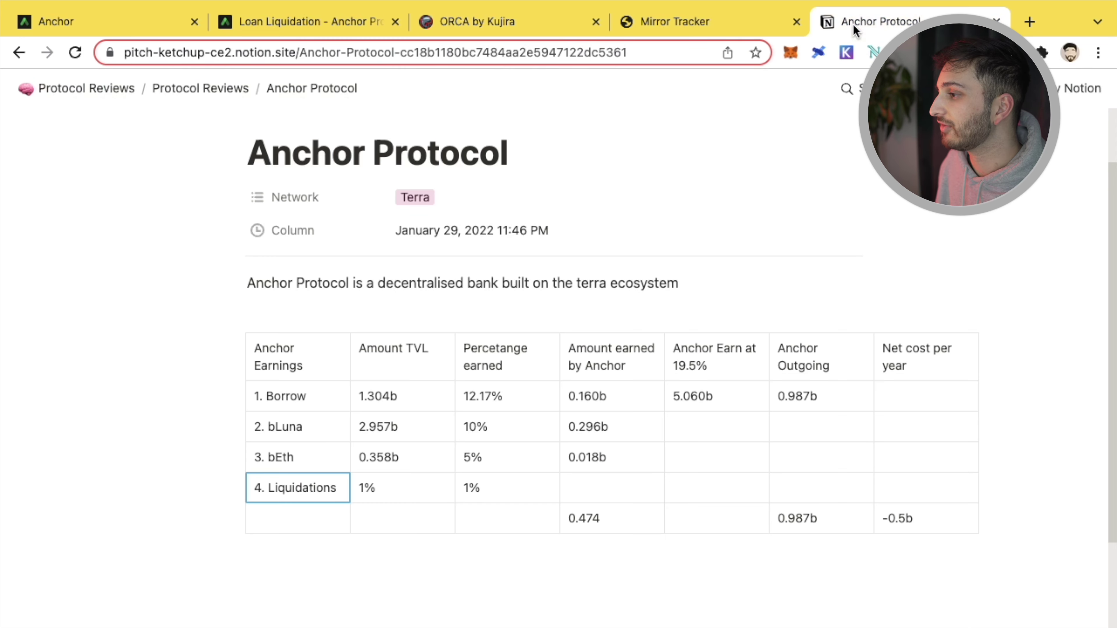
click(601, 482)
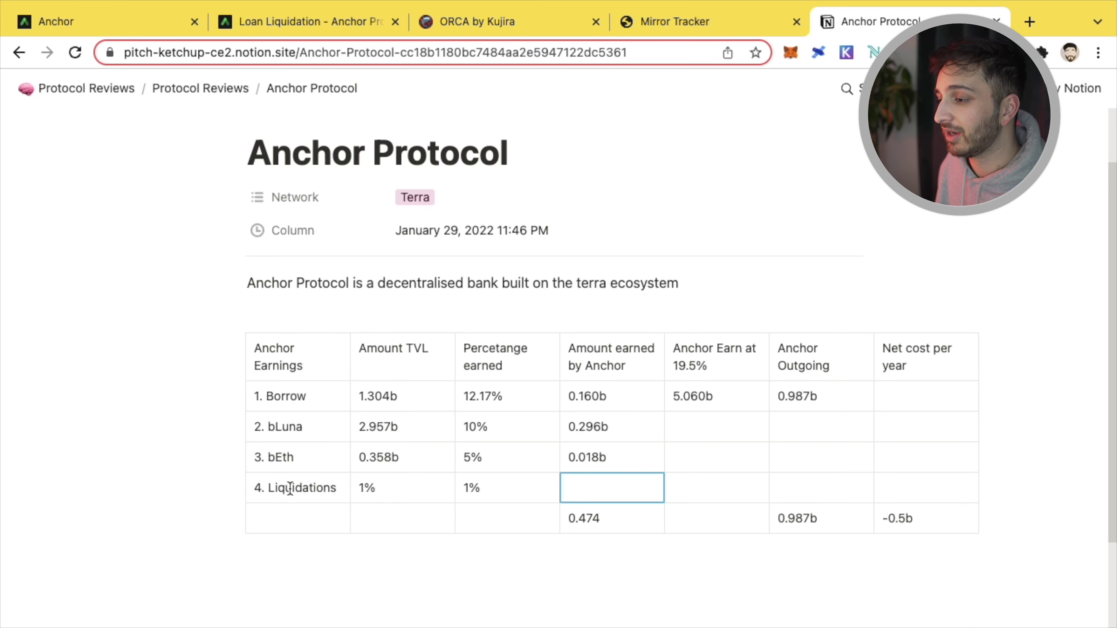
click(308, 482)
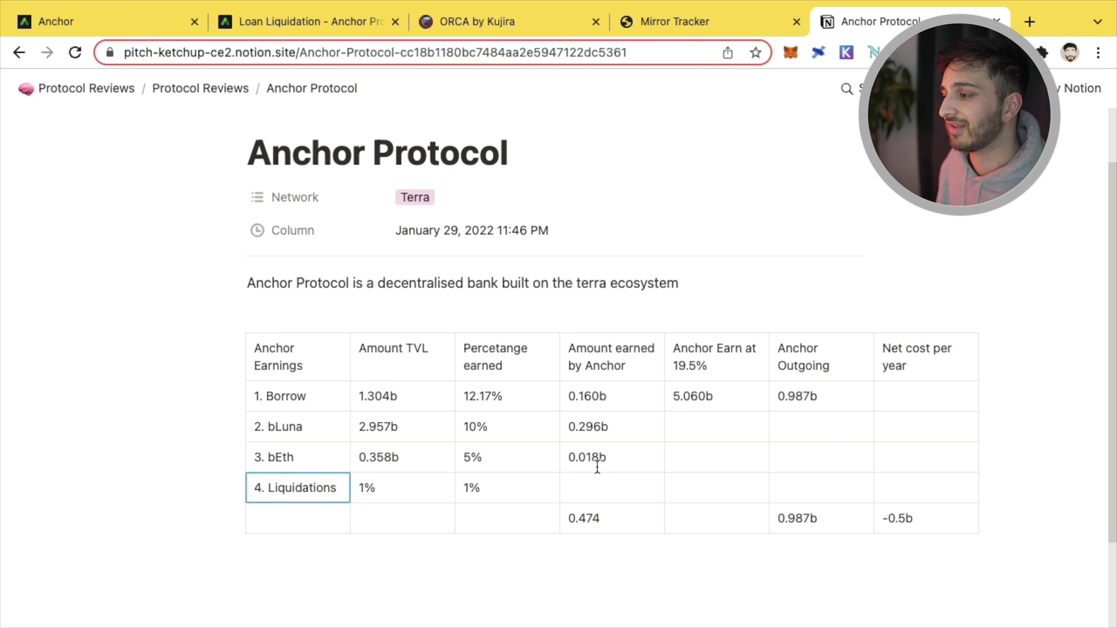
click(610, 520)
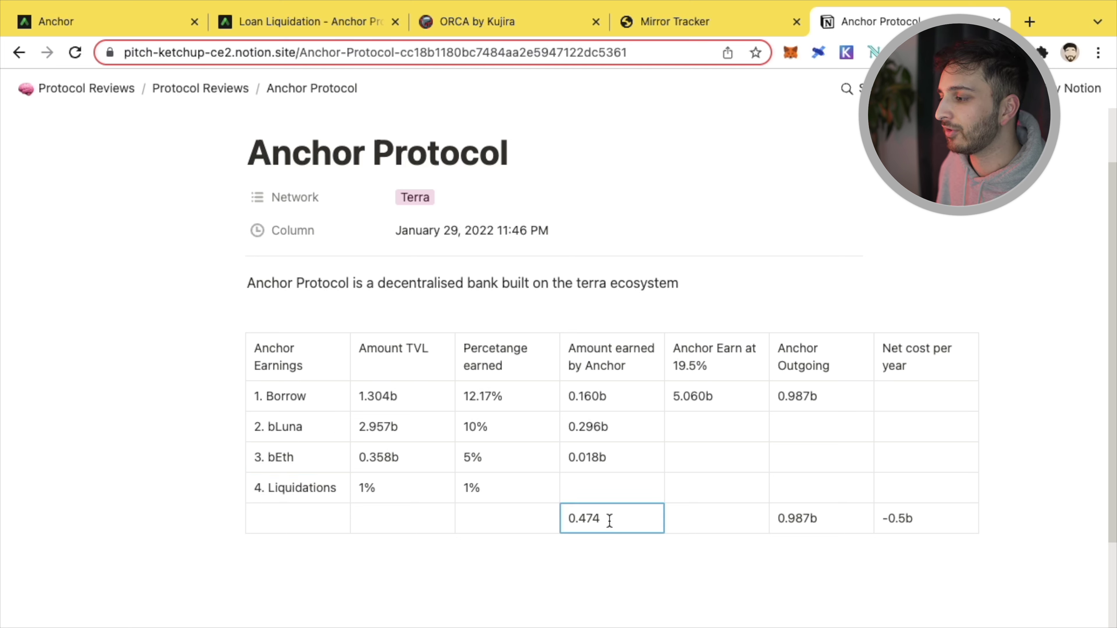
click(615, 546)
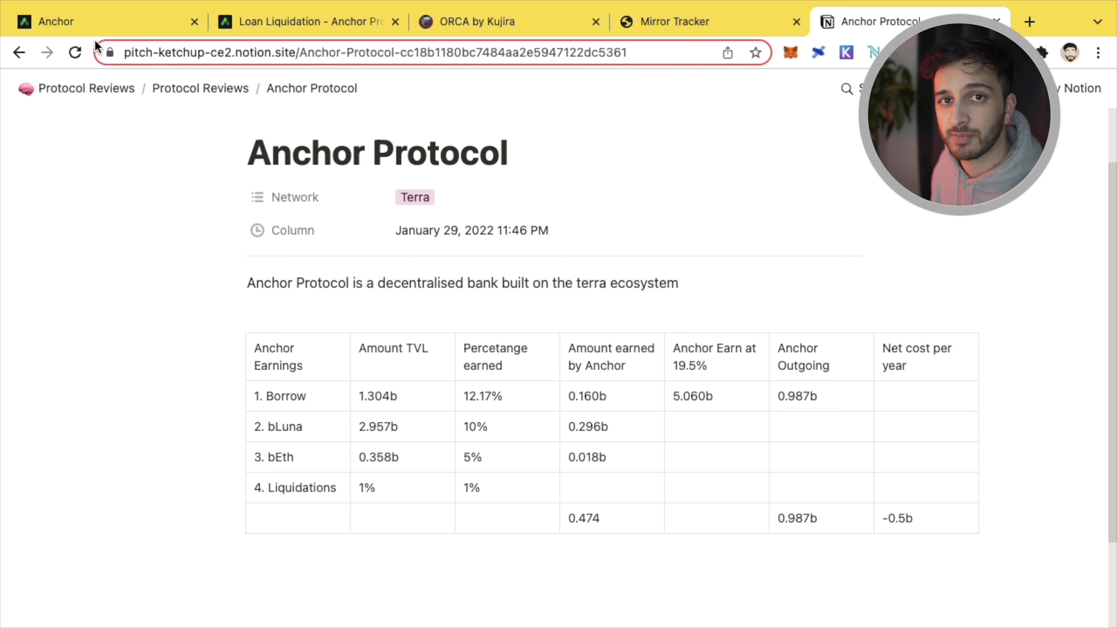
Highlight Anchor's Total Deposit of 5,059,038,479 UST to confirm it, then return to Notion.
click(92, 27)
scroll(154, 215, up, 10)
scroll(109, 224, down, 3)
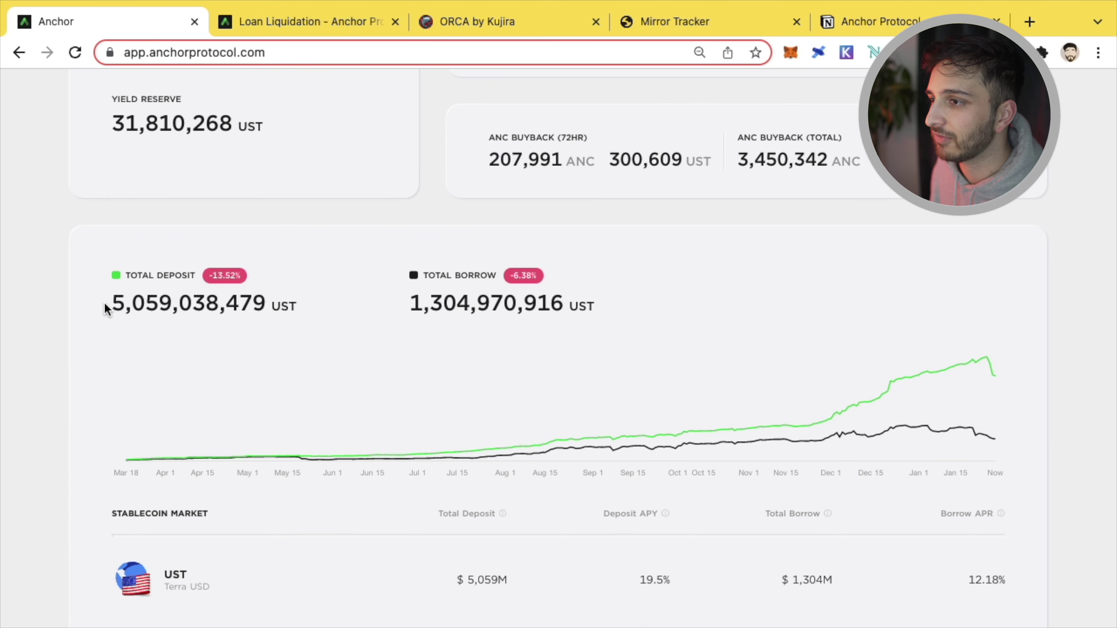
drag(105, 303, 267, 309)
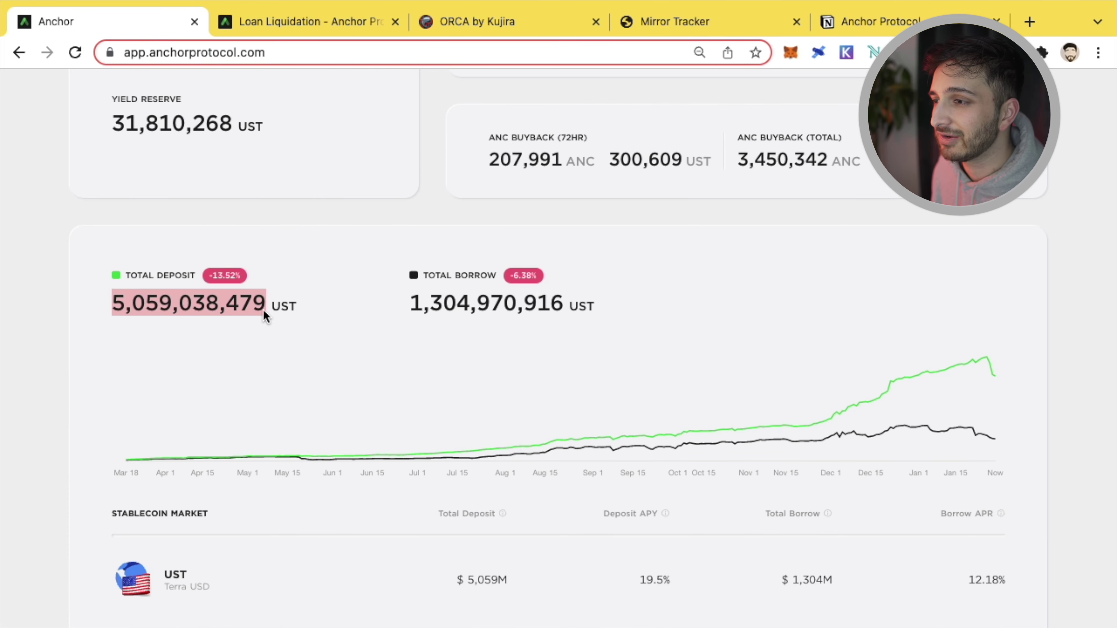
click(105, 300)
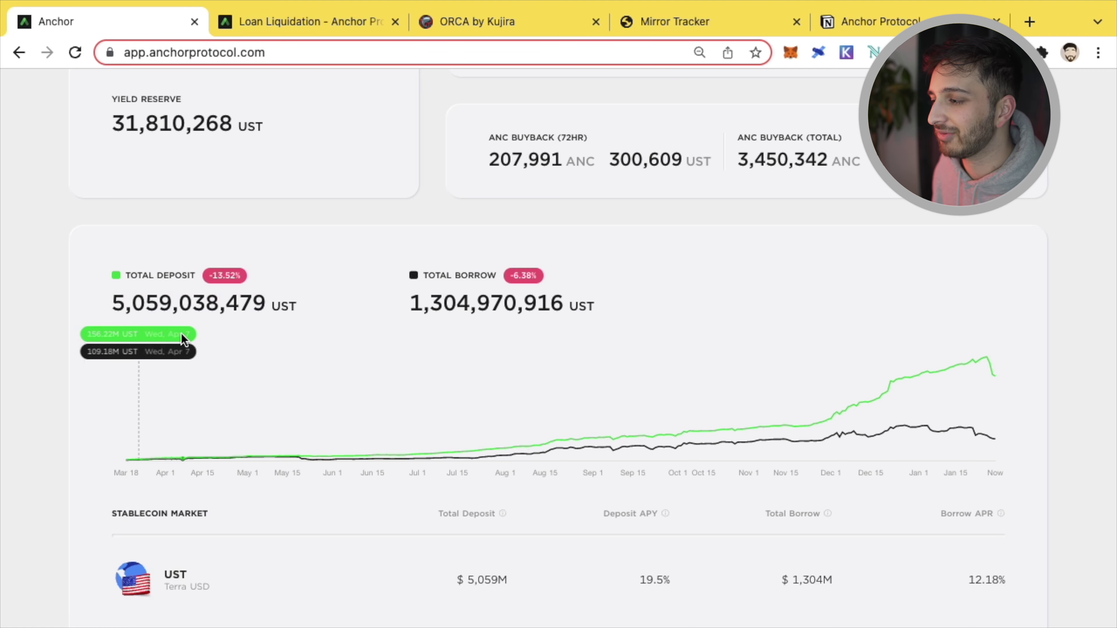
scroll(149, 269, up, 6)
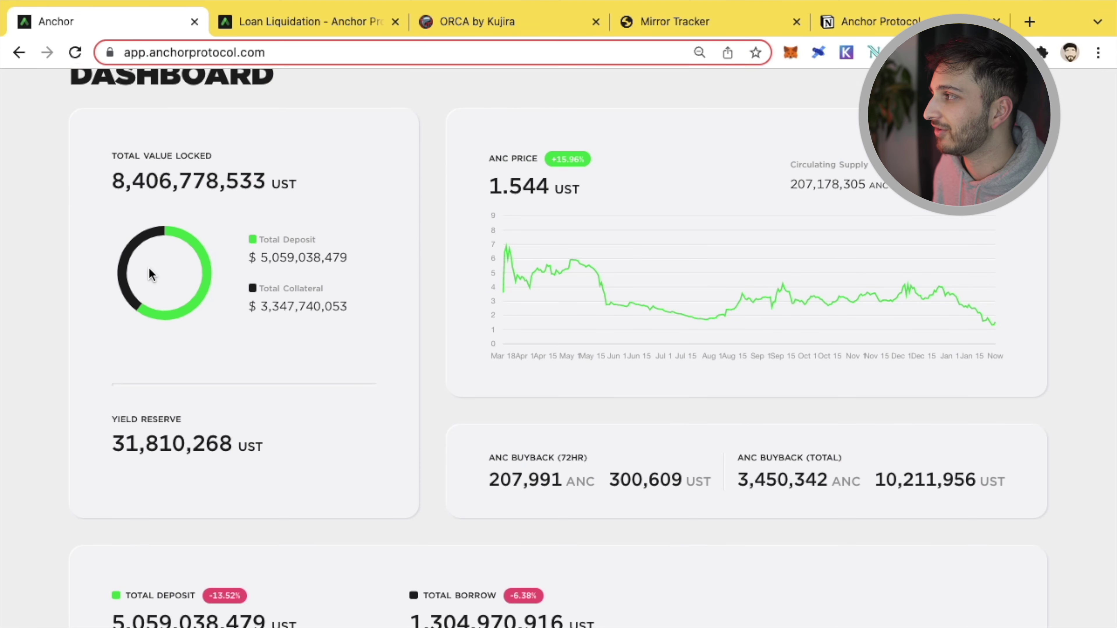
scroll(150, 274, down, 6)
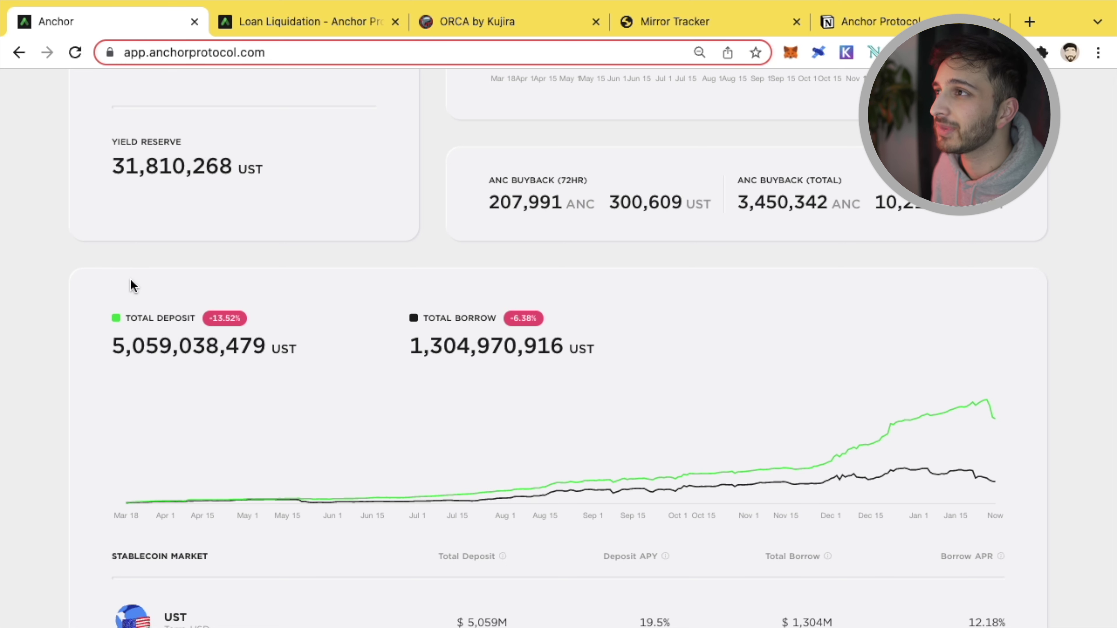
click(884, 24)
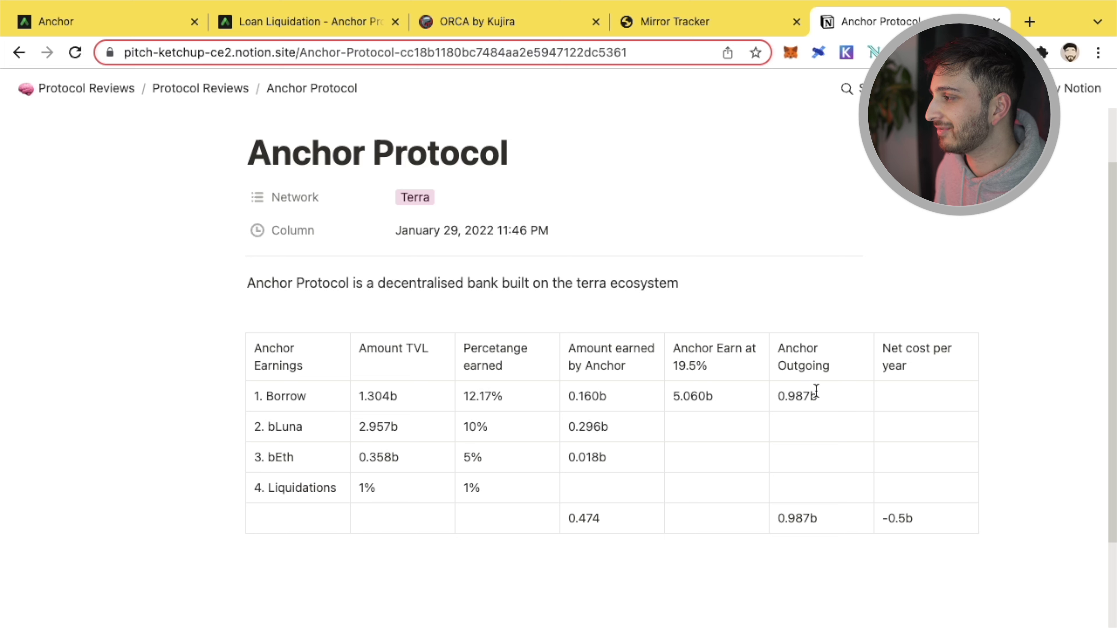
Check the Borrow row's 0.987b outgoing and the -0.5b net cost per year total.
click(837, 393)
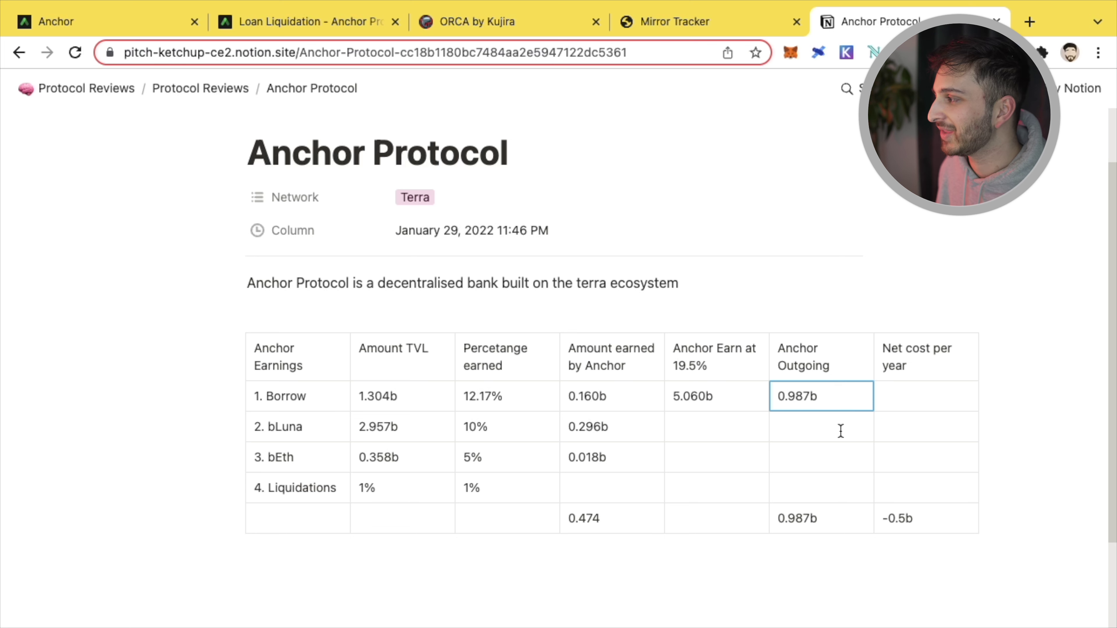
click(917, 360)
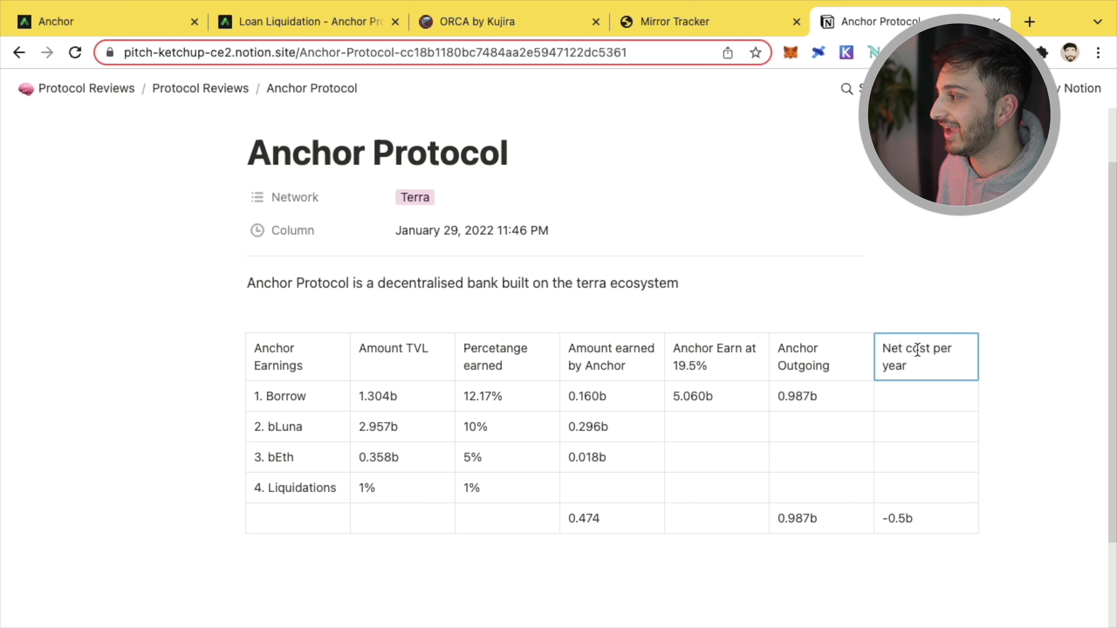
click(922, 516)
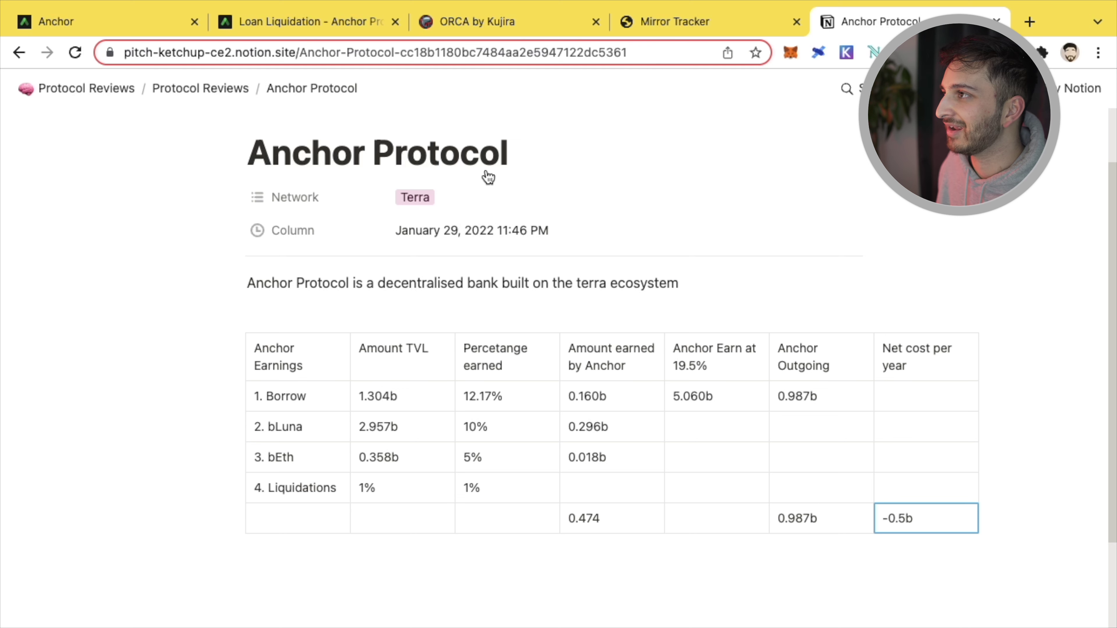
click(673, 66)
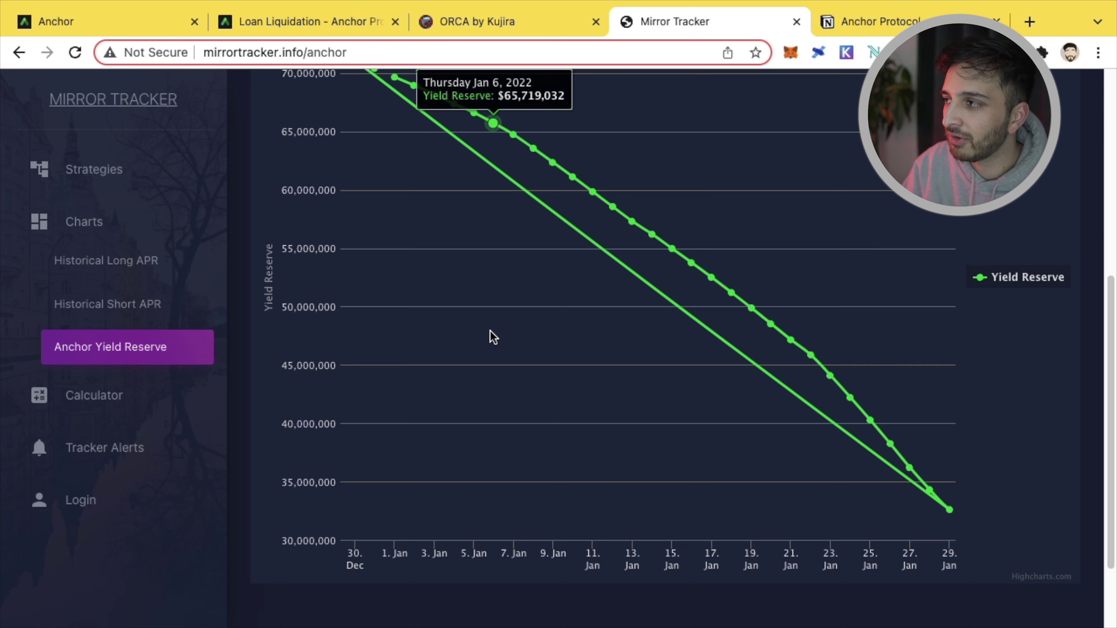
scroll(439, 256, up, 2)
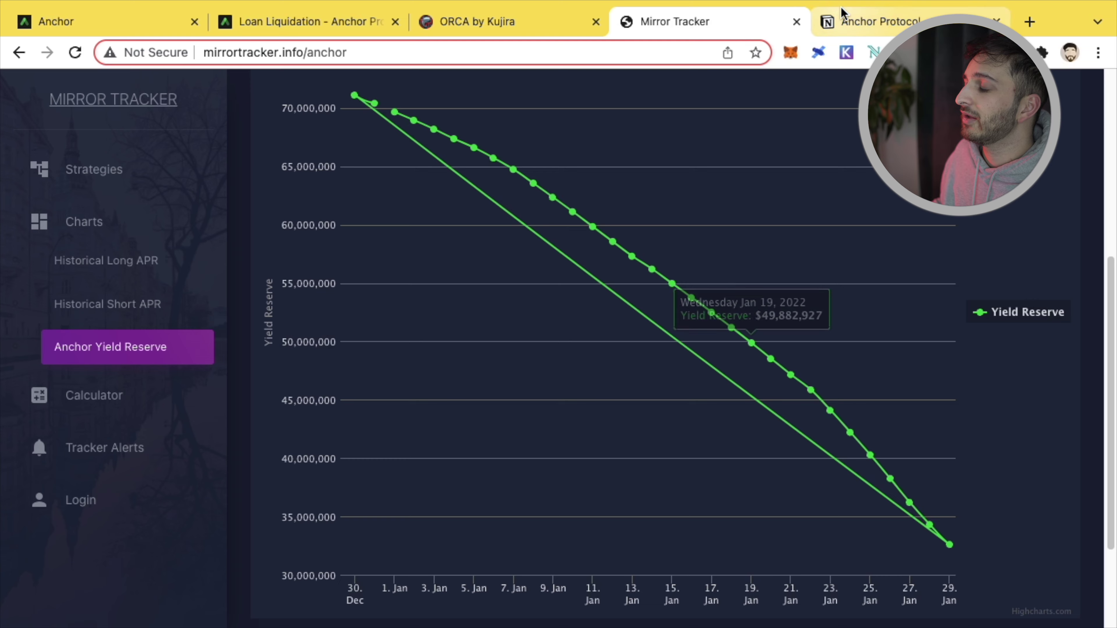
In the Notion table, select the empty bLuna and bEth Anchor Earn cells.
click(877, 21)
click(677, 426)
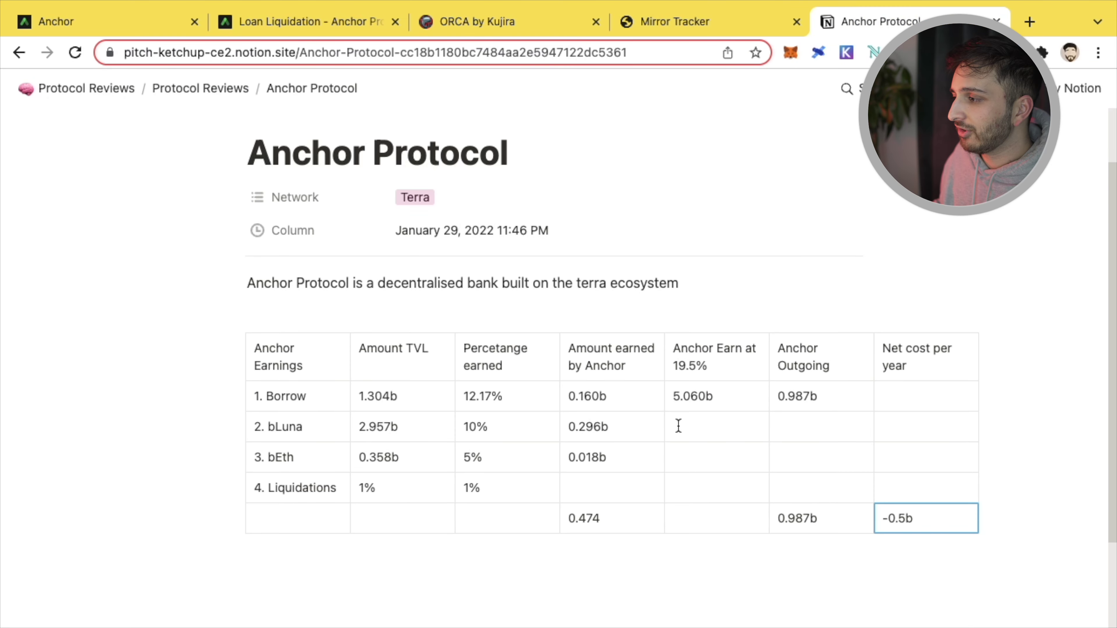
click(709, 454)
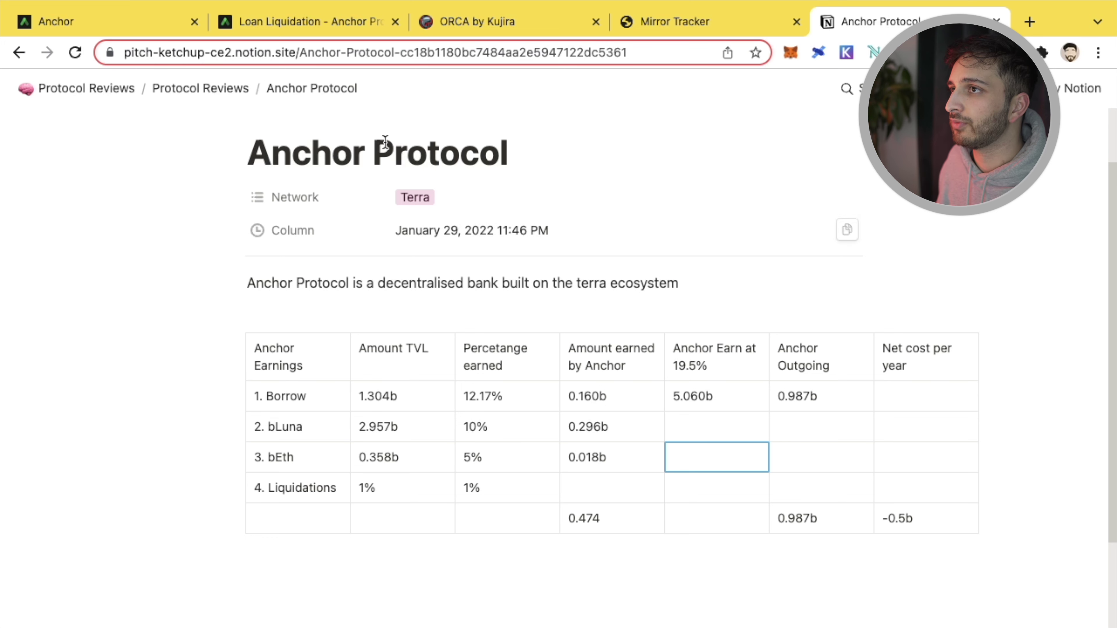
Open Anchor's Borrow page and review the 12.18% borrow APR and -0.95% net APR.
click(120, 24)
scroll(384, 154, up, 10)
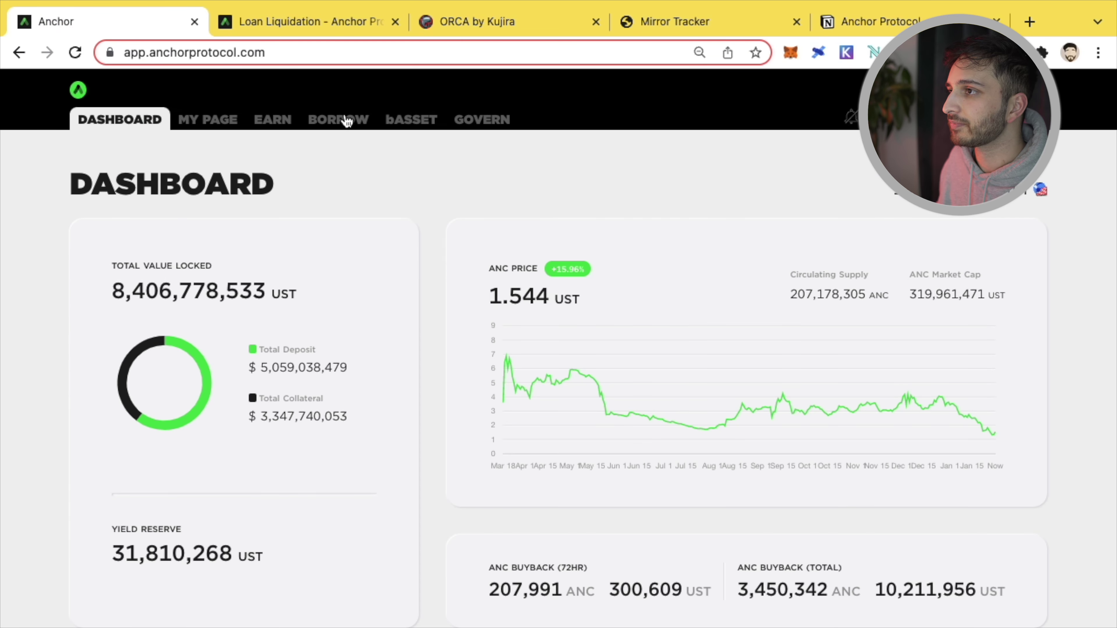
click(345, 119)
scroll(473, 244, down, 1)
scroll(473, 243, down, 2)
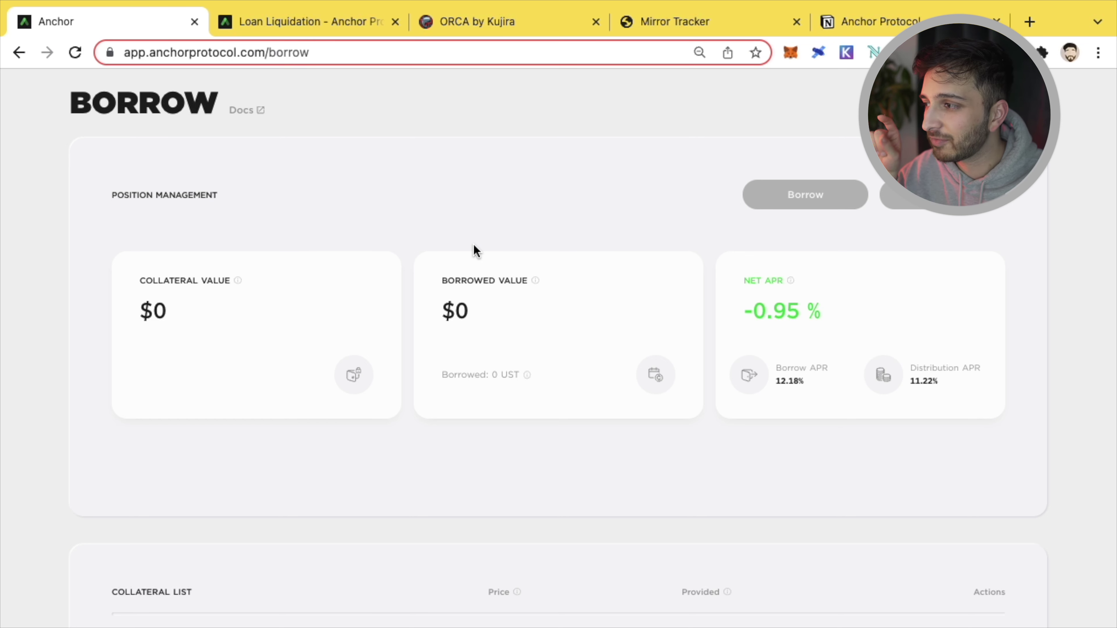
scroll(571, 226, down, 5)
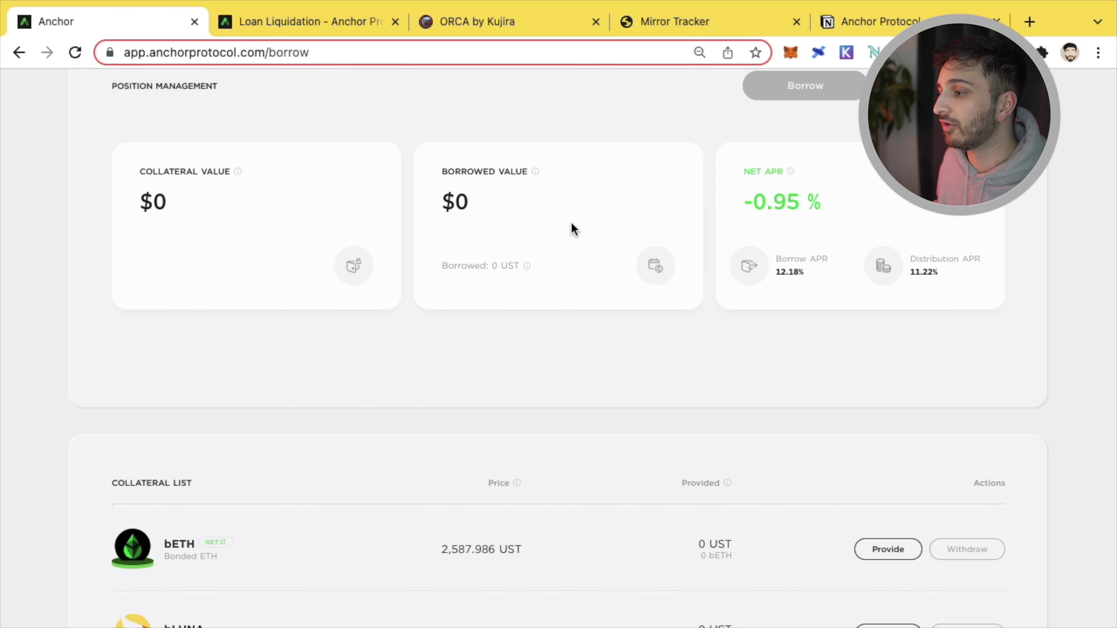
scroll(537, 214, up, 4)
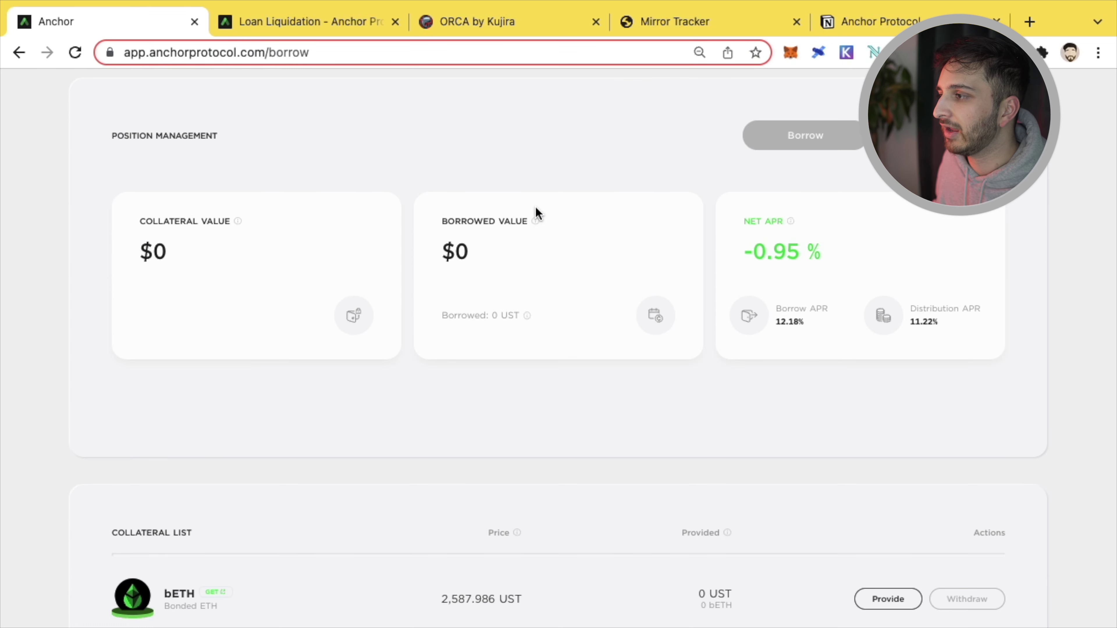
scroll(534, 204, up, 2)
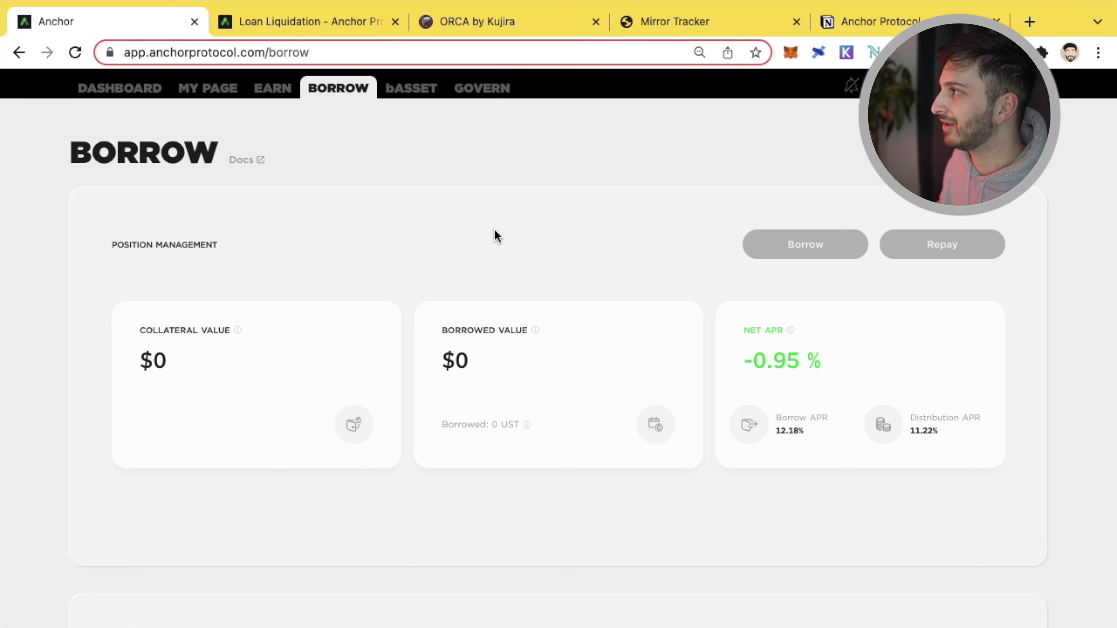
Load CoinMarketCap in a new tab and view Ethereum's one-year price chart.
click(1029, 22)
text(coin)
key(Return)
scroll(276, 378, down, 2)
scroll(276, 378, down, 5)
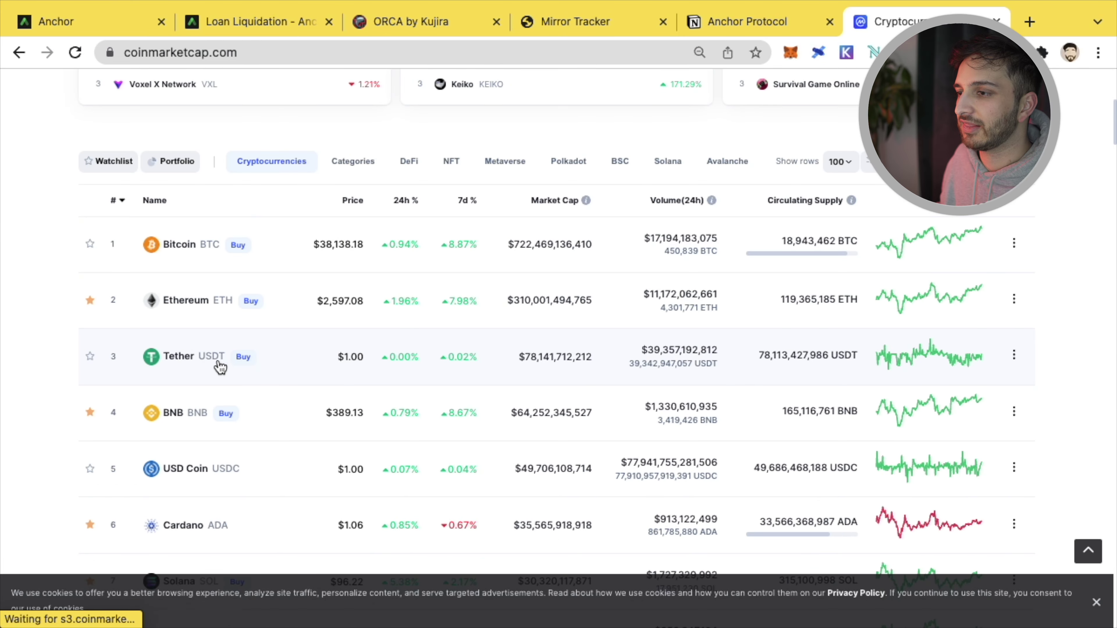
click(174, 309)
scroll(459, 317, down, 5)
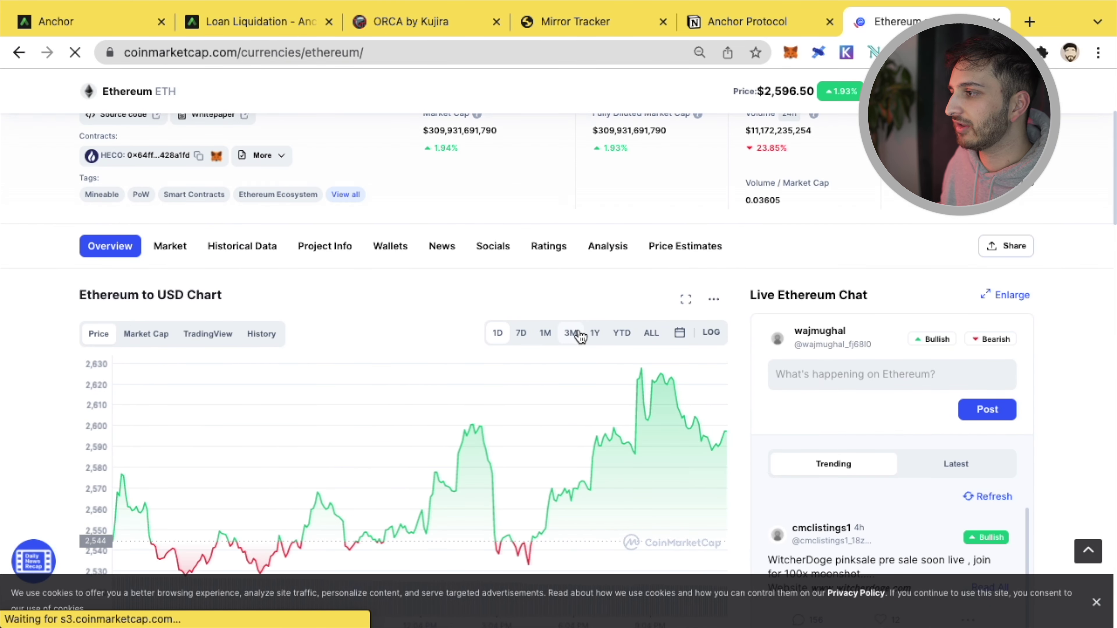
click(594, 333)
scroll(554, 308, down, 3)
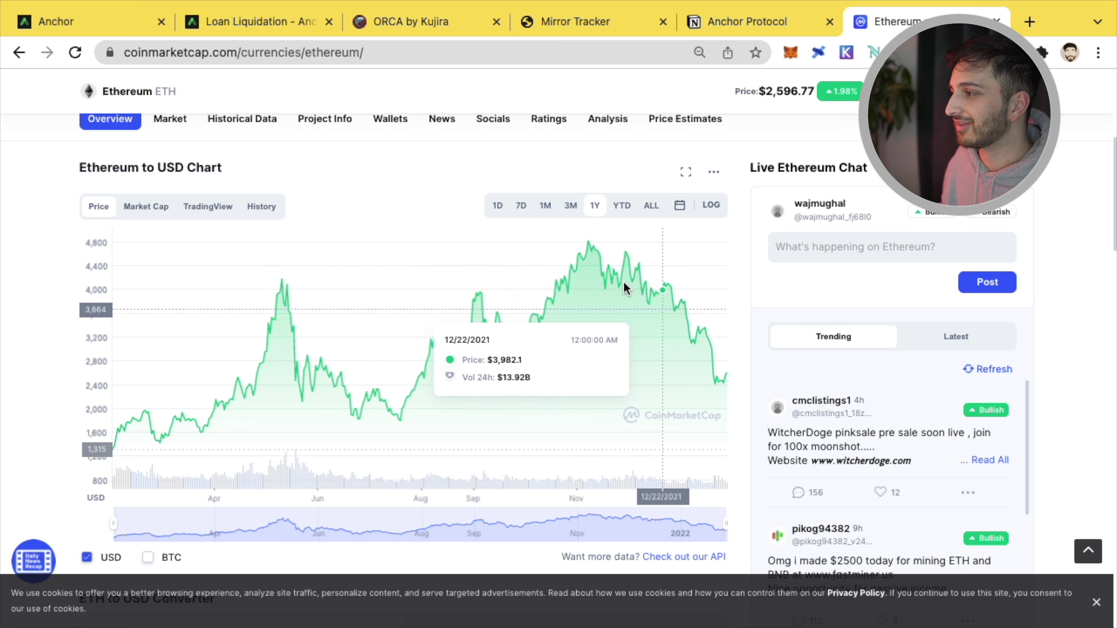
View Terra LUNA's one-year chart (peak $99.72, now $51.00), then return to Notion.
key(alt+Left)
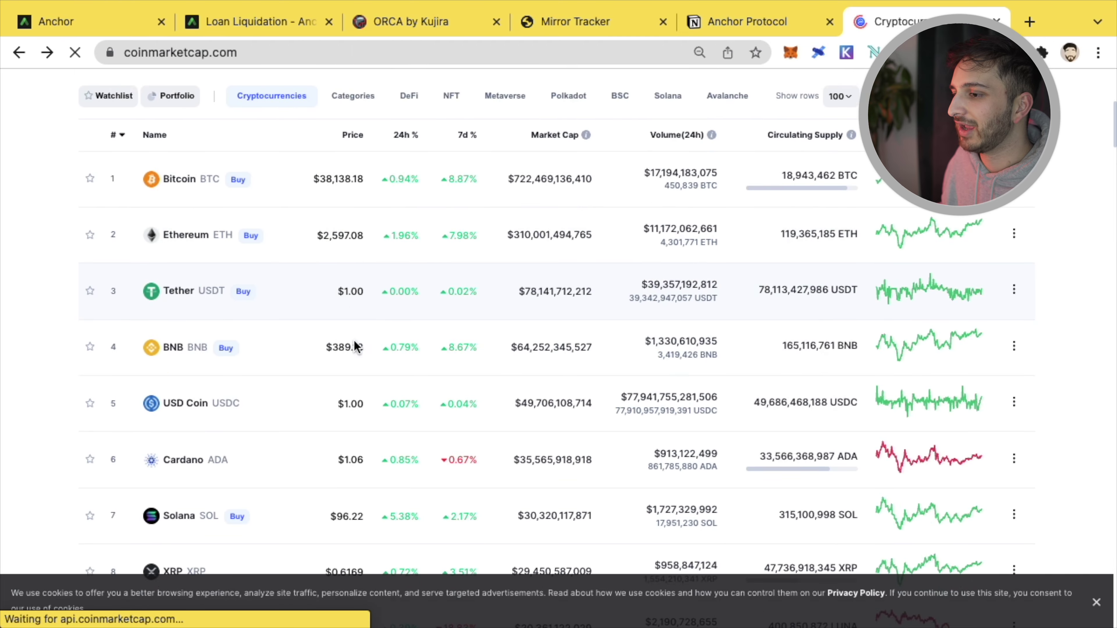
click(176, 402)
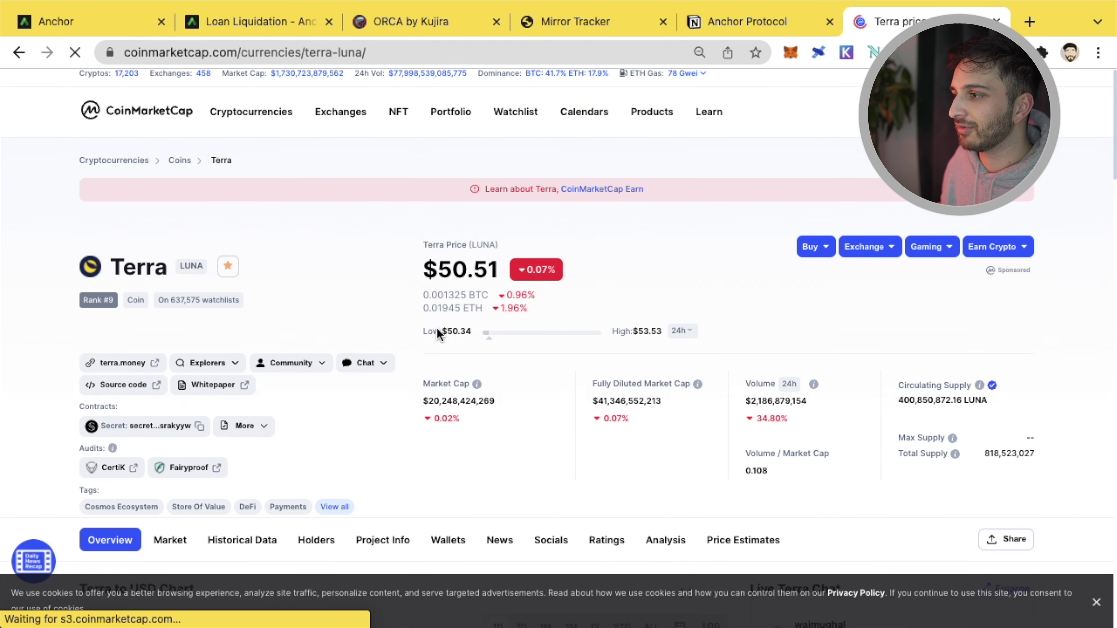
scroll(440, 330, down, 3)
scroll(452, 335, down, 5)
click(595, 254)
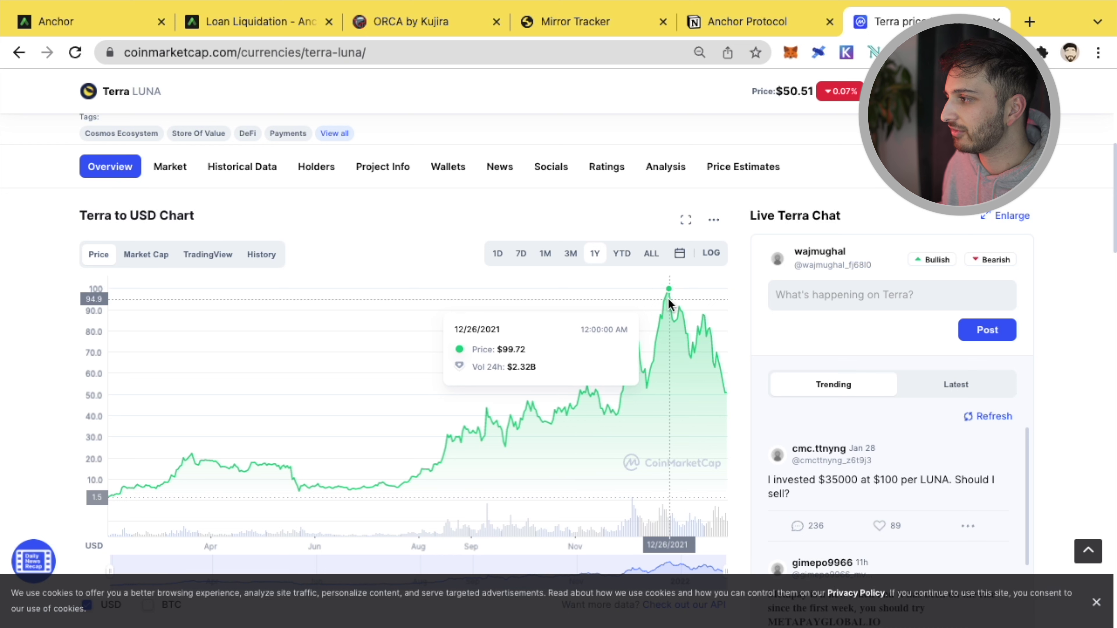
scroll(351, 176, up, 9)
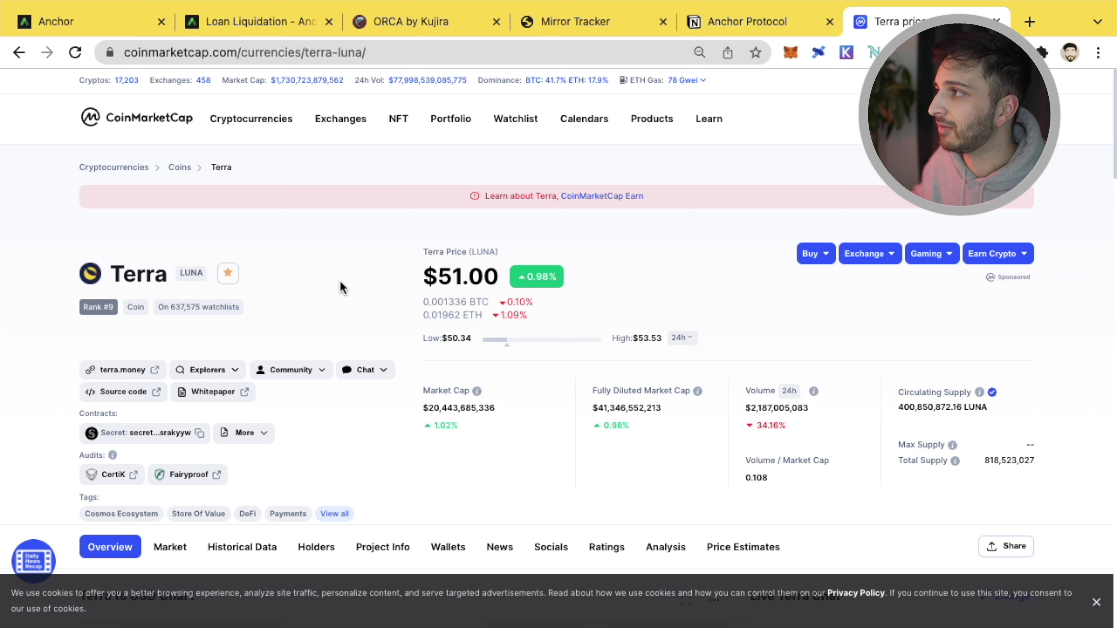
click(805, 20)
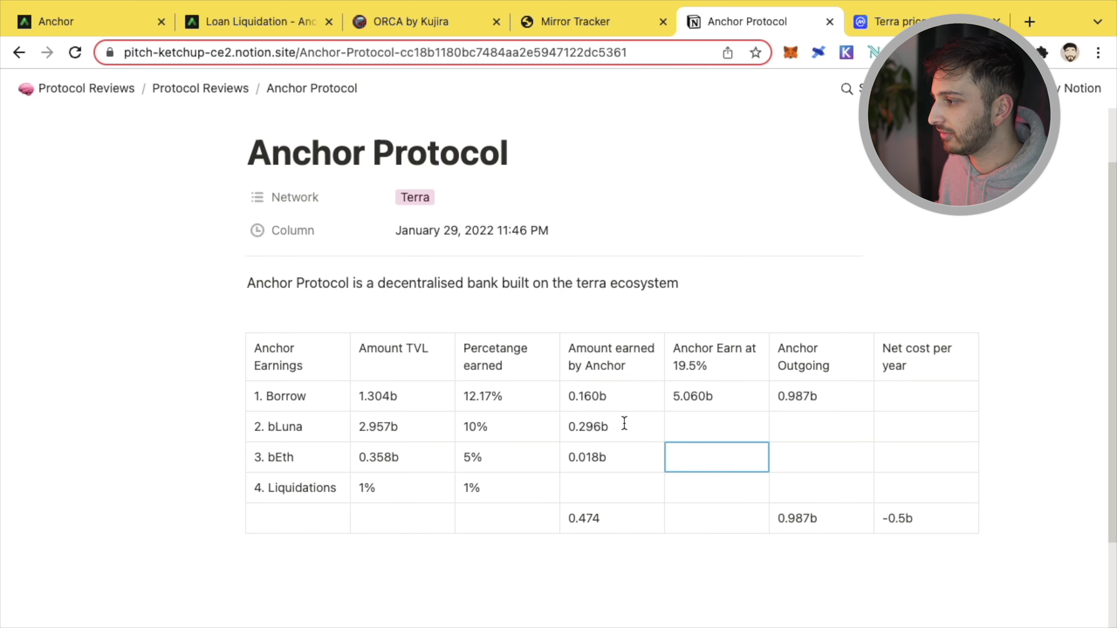
click(624, 424)
click(628, 453)
click(624, 425)
click(626, 452)
click(626, 427)
click(627, 452)
click(625, 429)
click(627, 448)
click(627, 424)
click(627, 461)
click(620, 520)
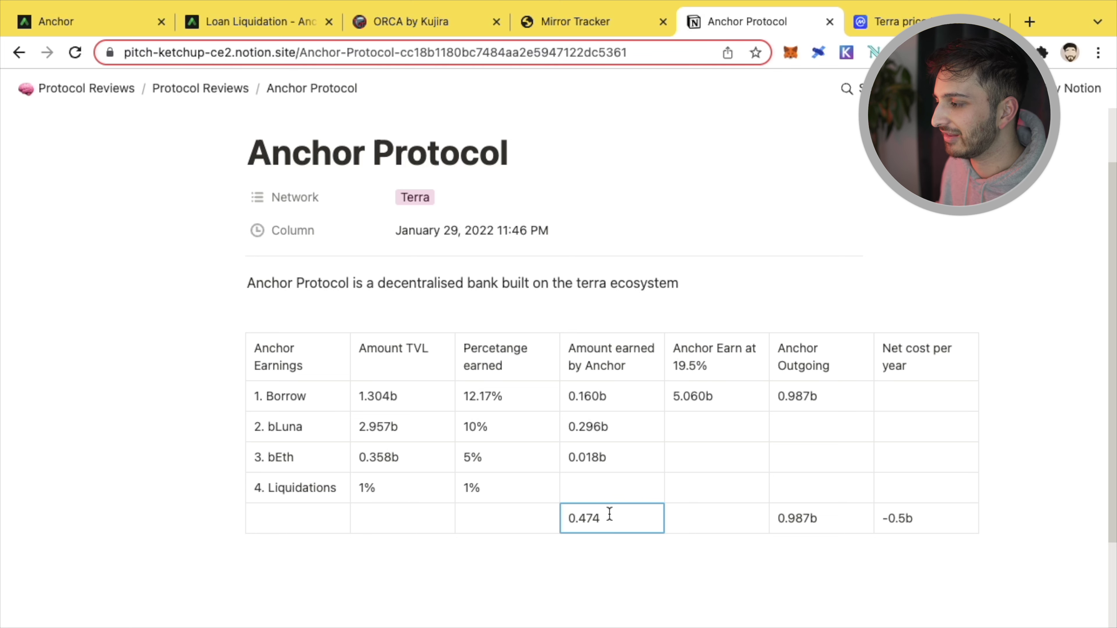
click(620, 399)
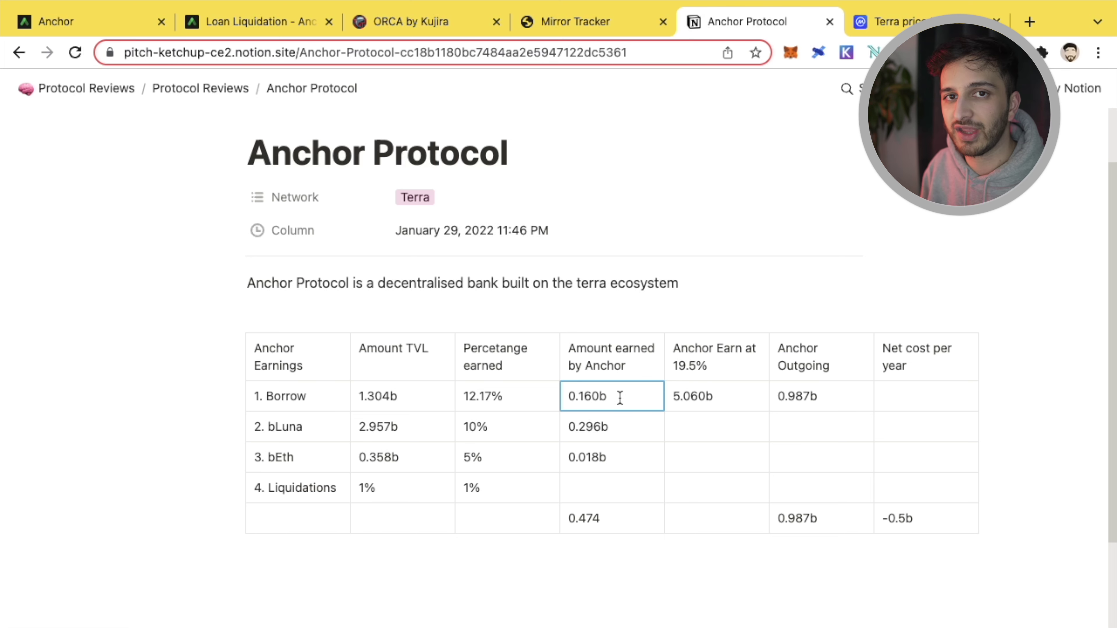
scroll(573, 392, up, 1)
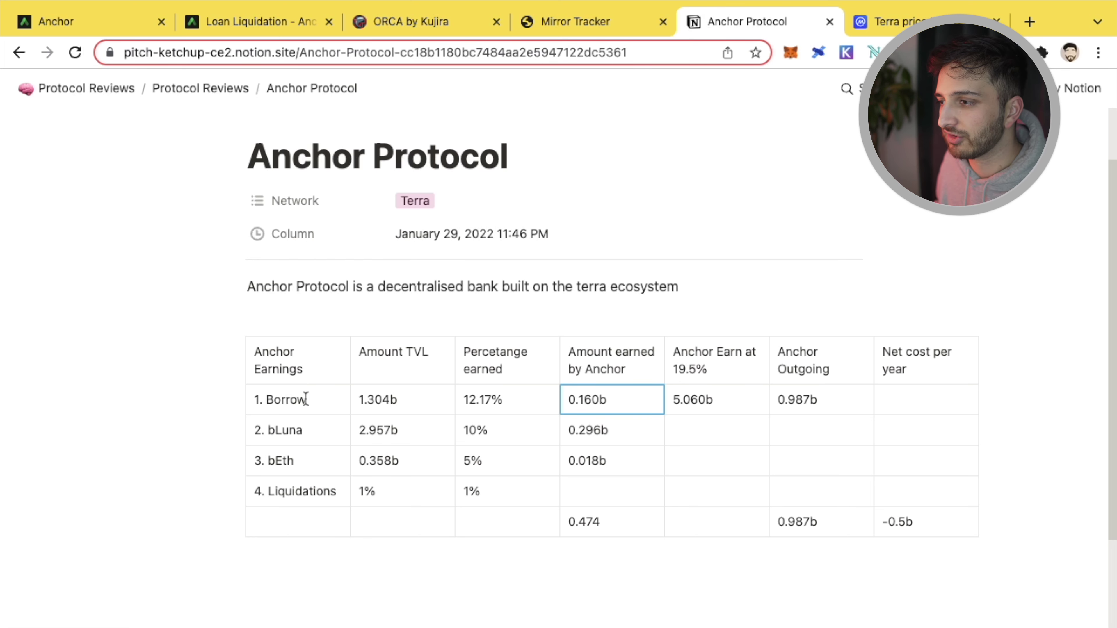
click(310, 396)
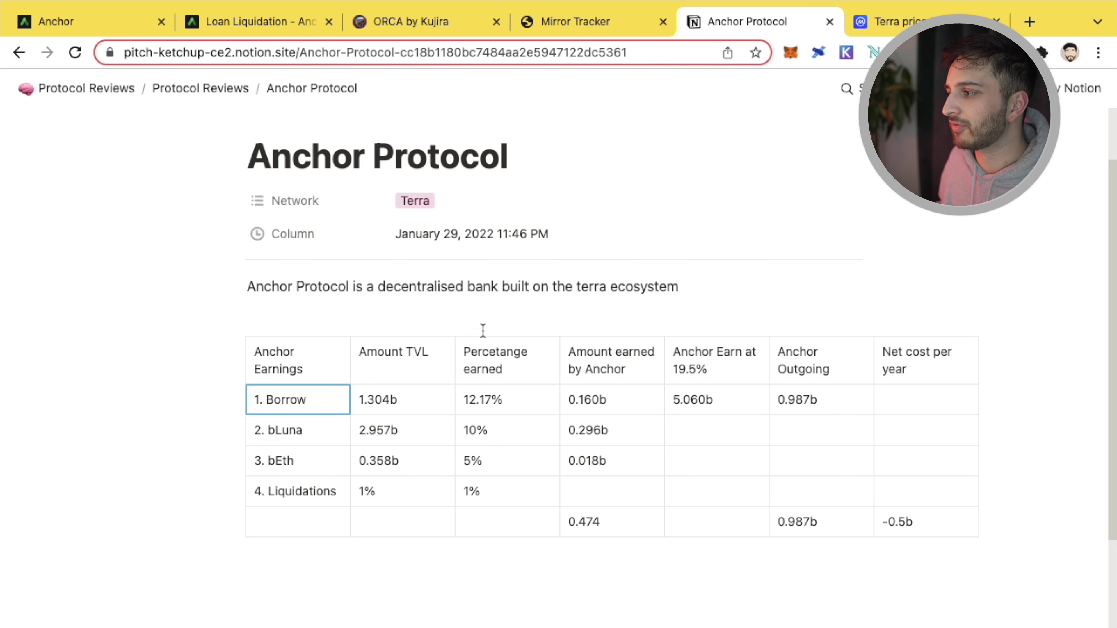
click(724, 365)
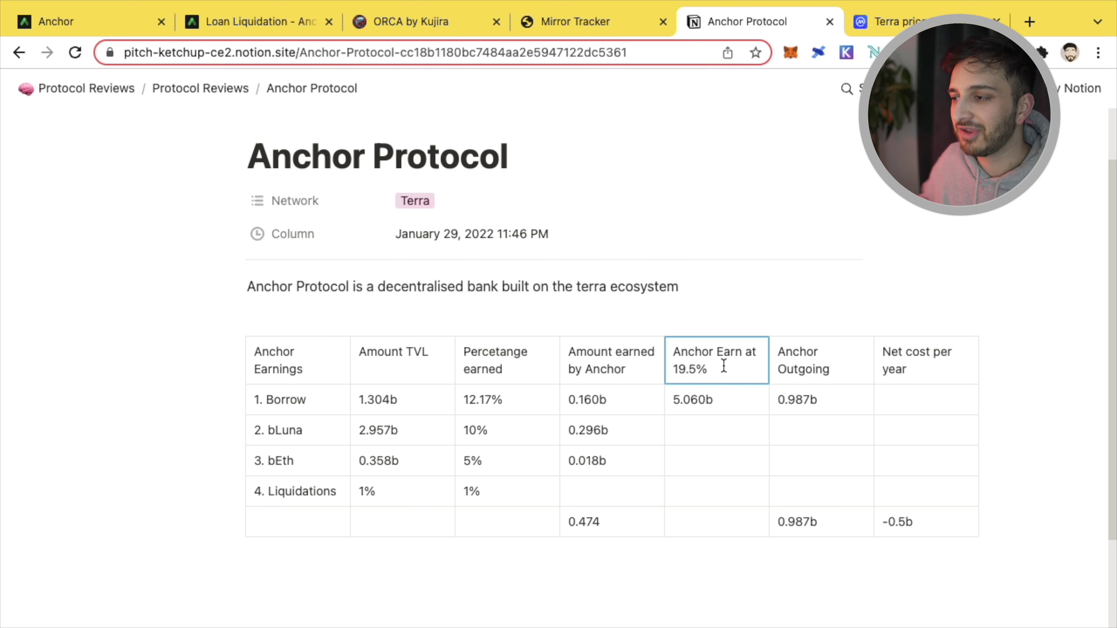
click(270, 428)
click(311, 462)
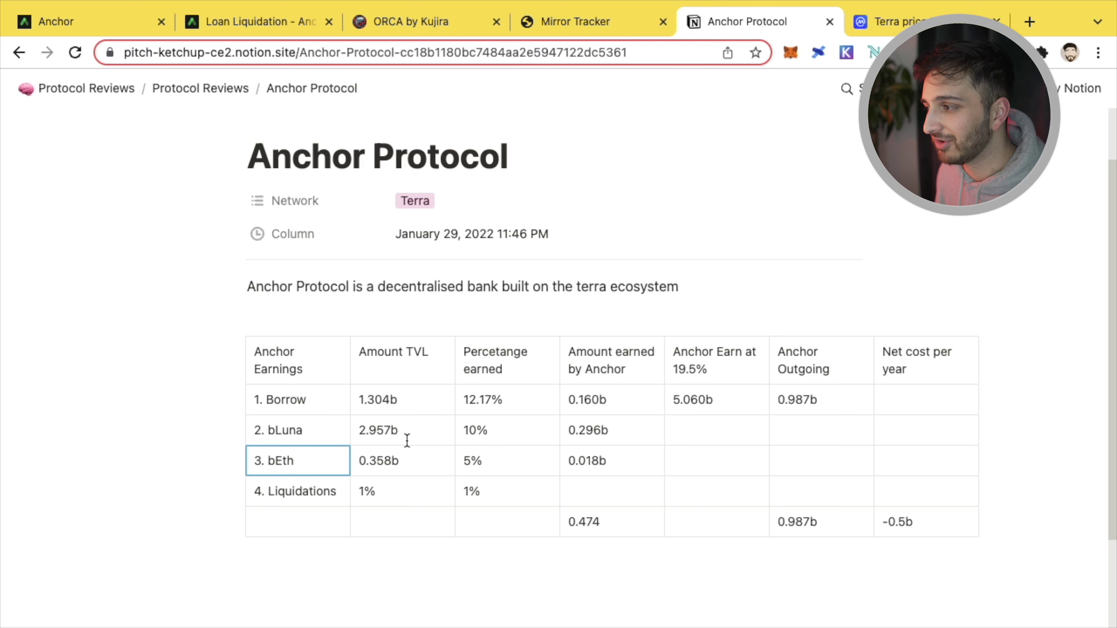
click(597, 458)
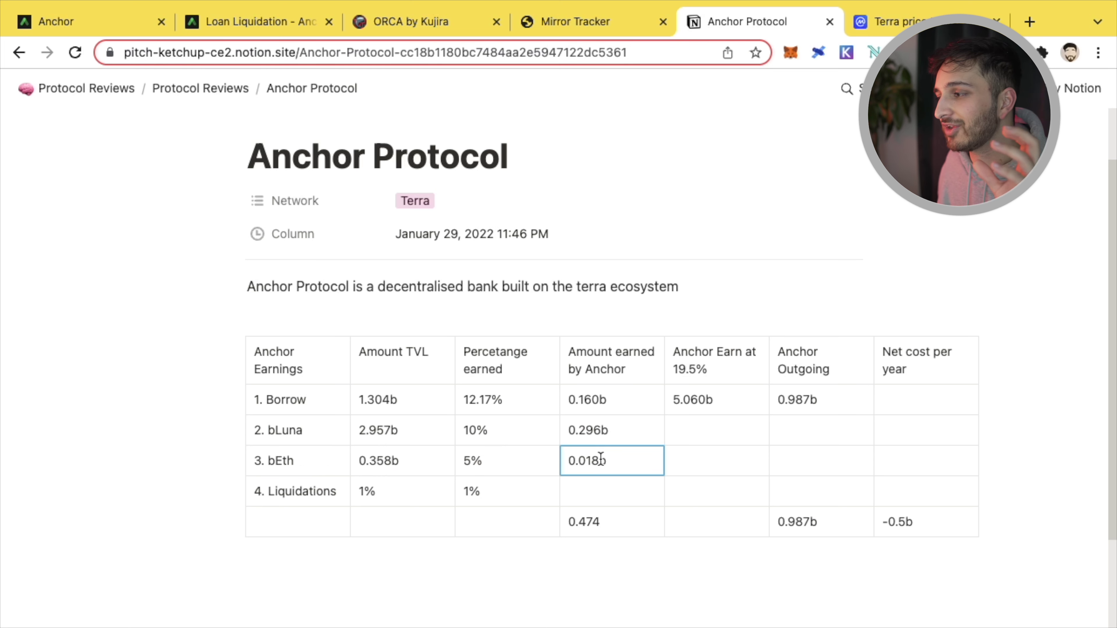
click(603, 431)
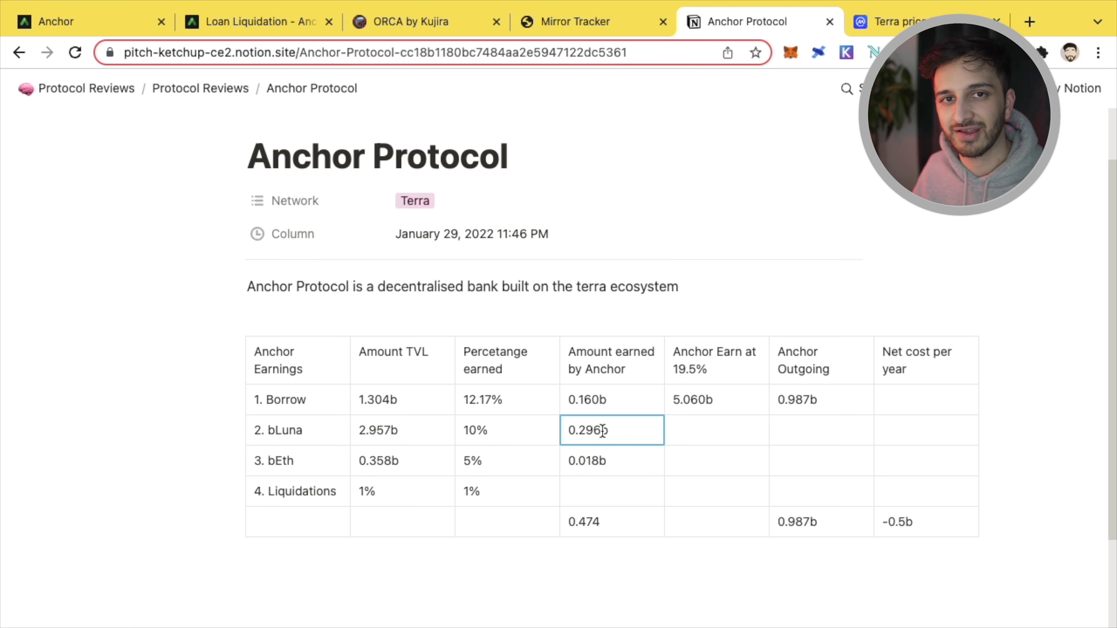